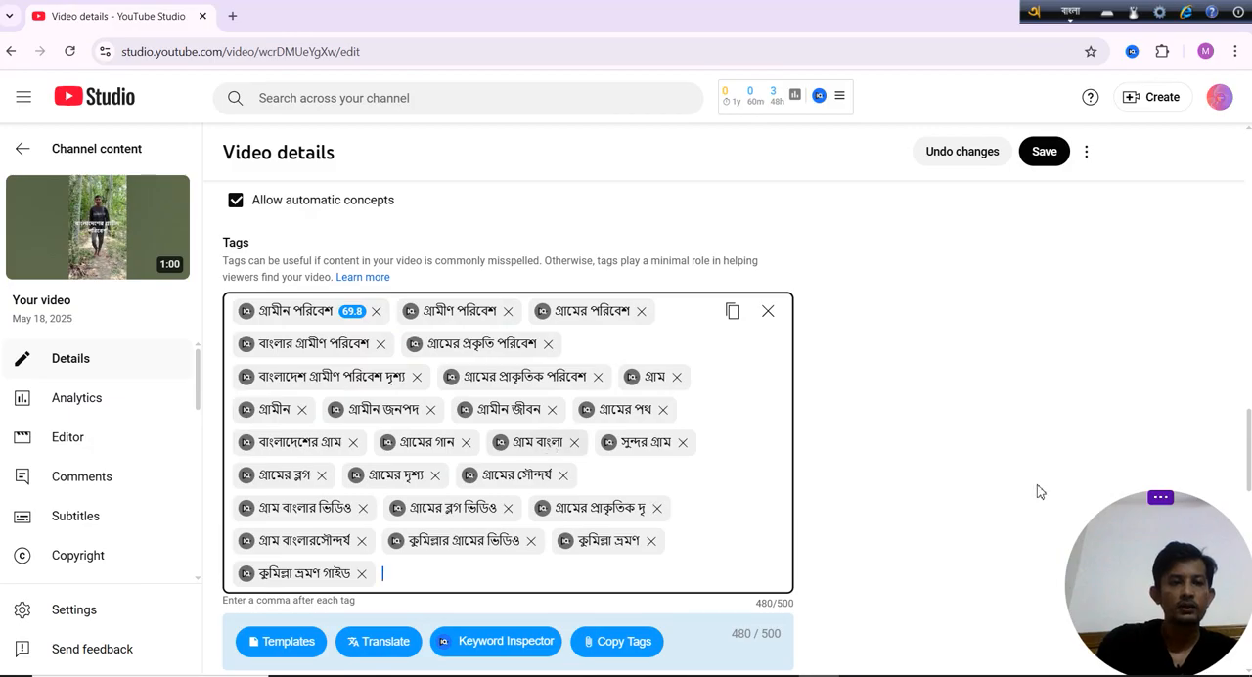
# Replace the open video details page with a fresh YouTube page and open the channel's YouTube Studio.
pyautogui.click(233, 17)
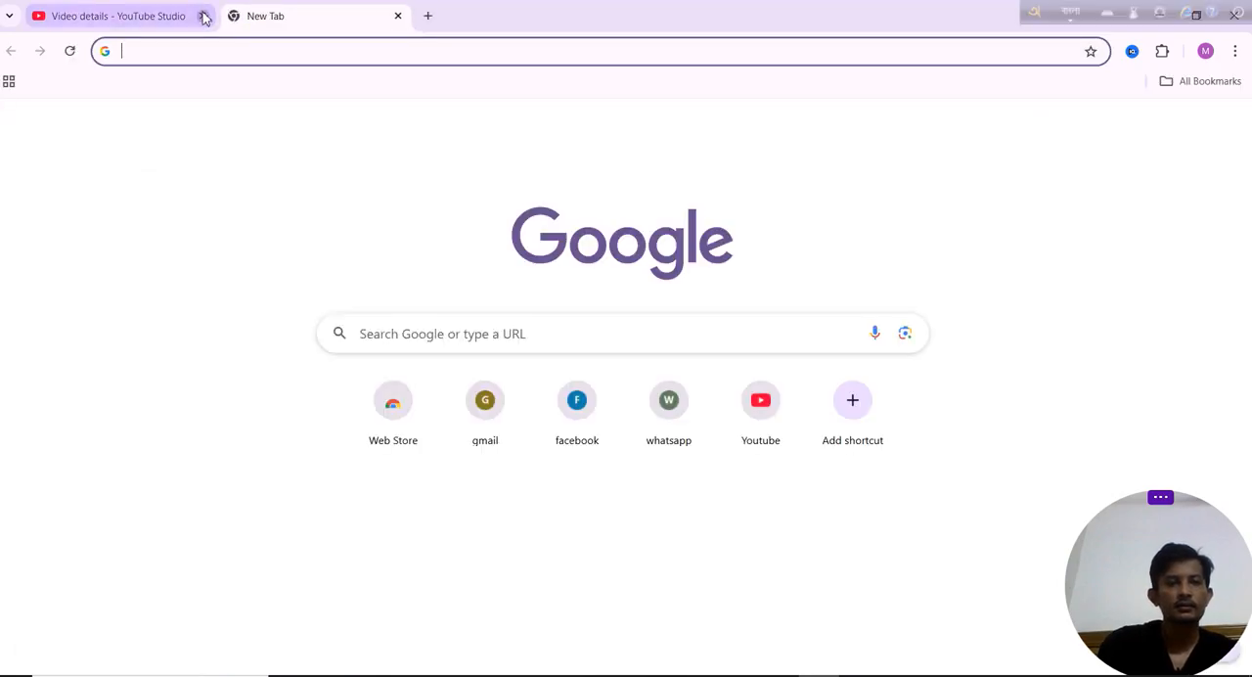
pyautogui.click(204, 16)
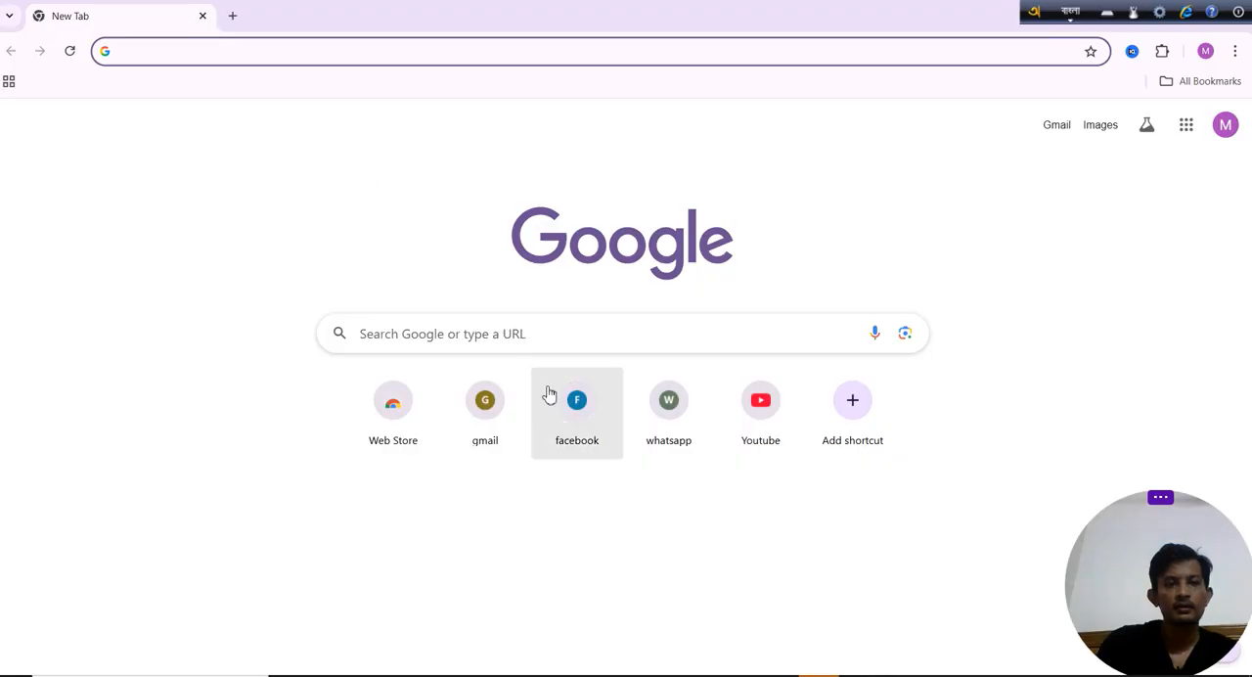
pyautogui.click(749, 432)
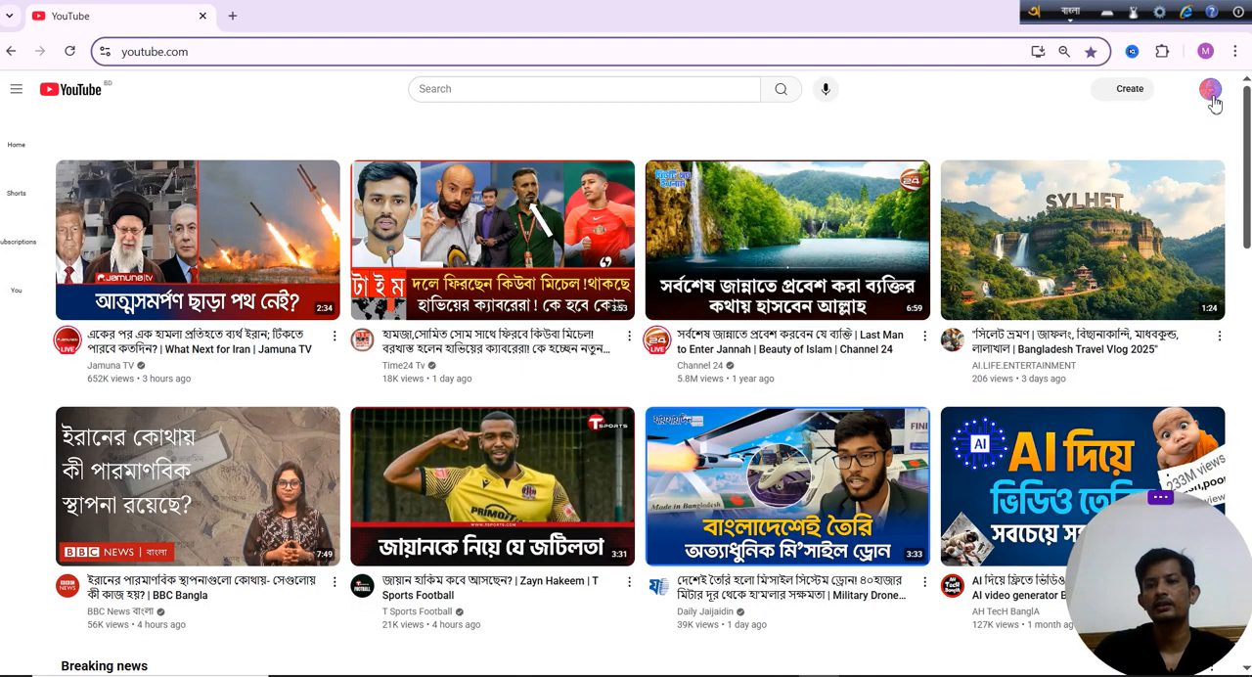
pyautogui.click(1211, 94)
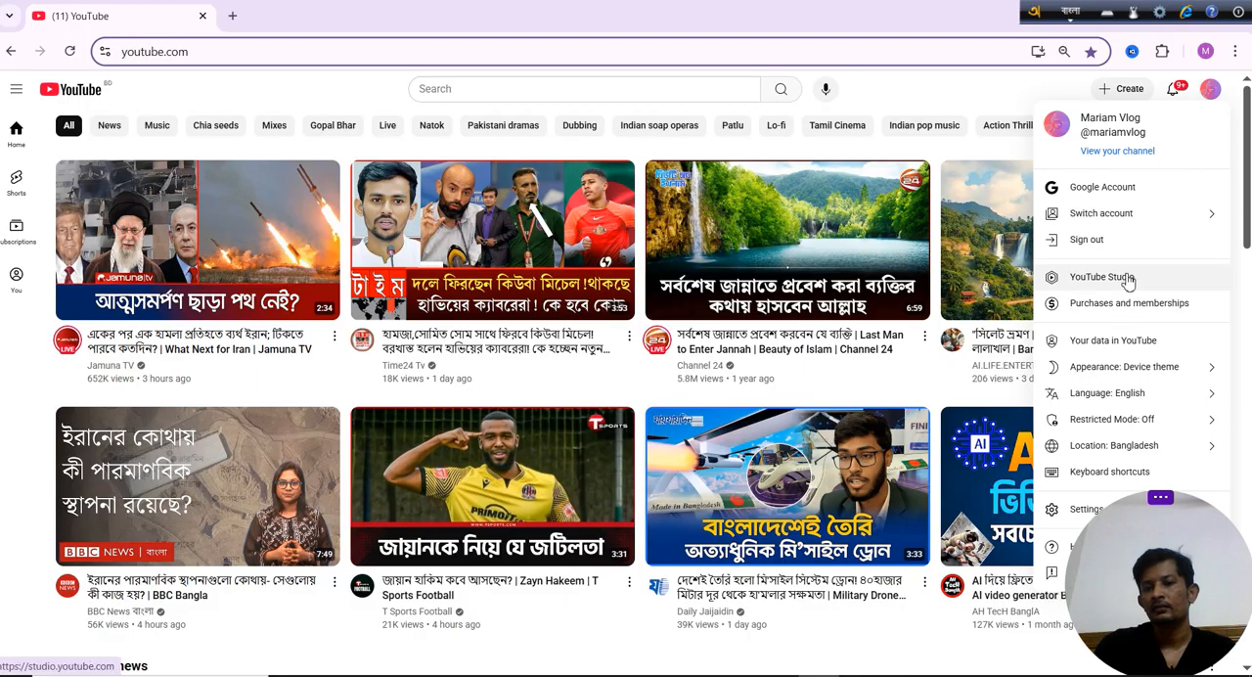
pyautogui.click(1128, 279)
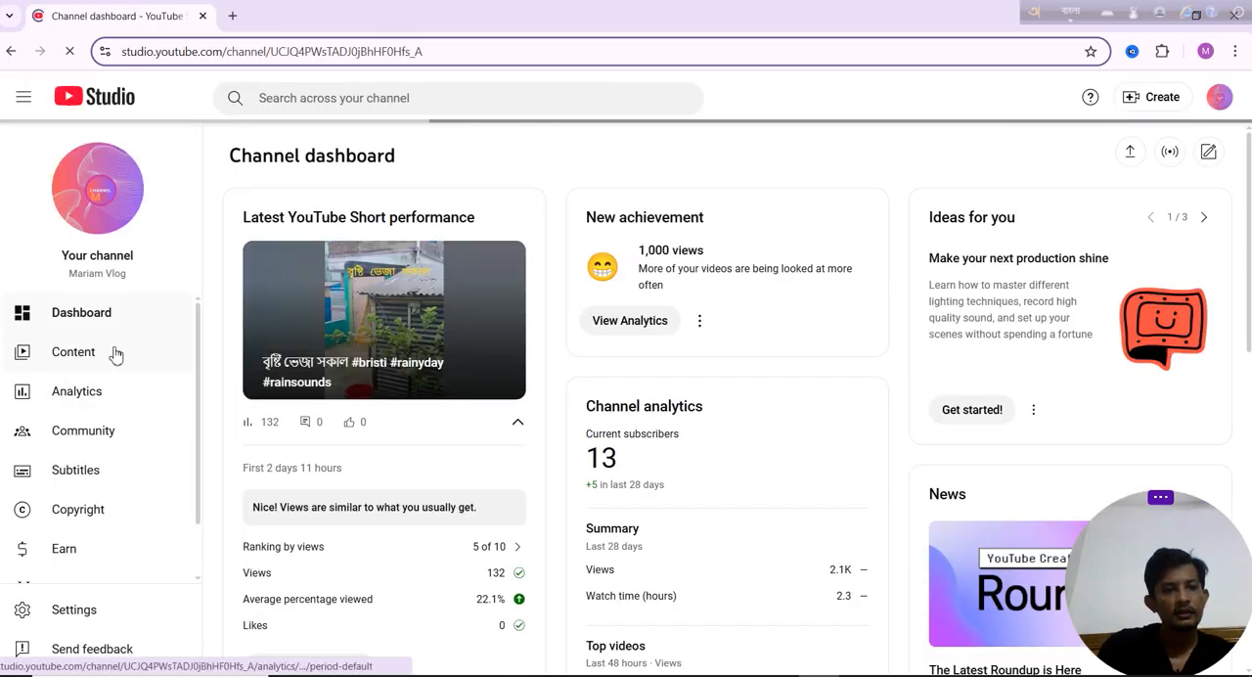
# Open the details of the Short titled "May 18, 2025" from the channel's Shorts content for editing.
pyautogui.click(83, 360)
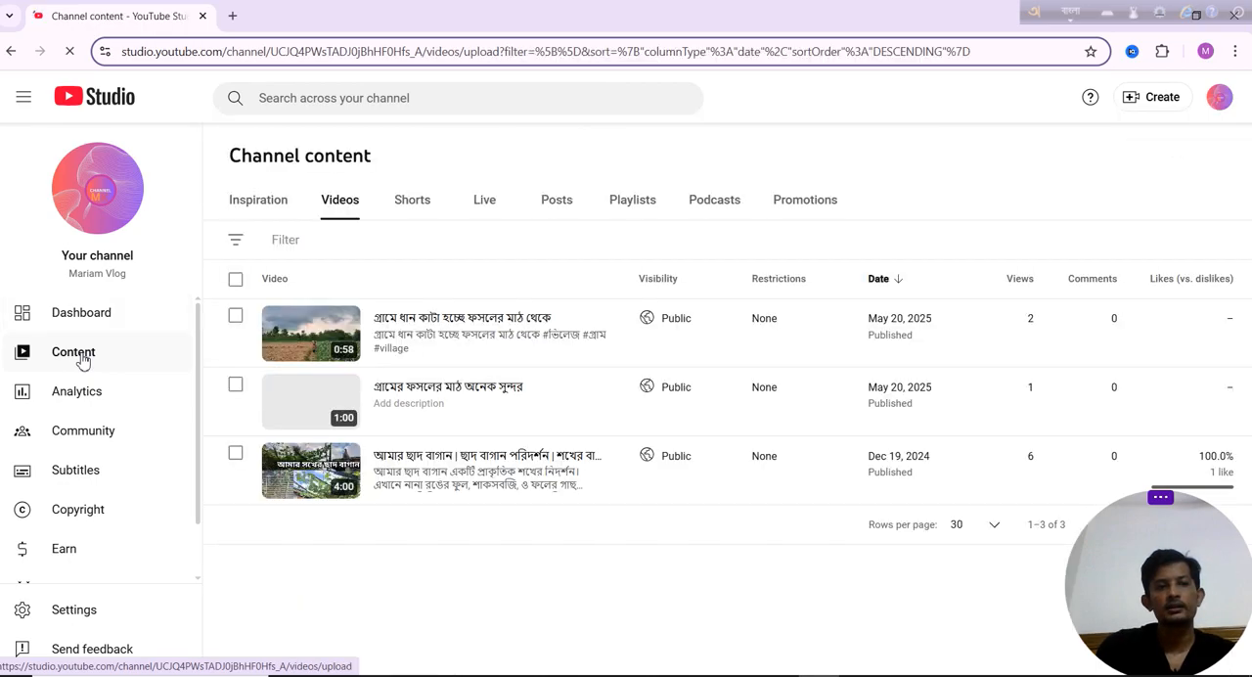
pyautogui.click(412, 202)
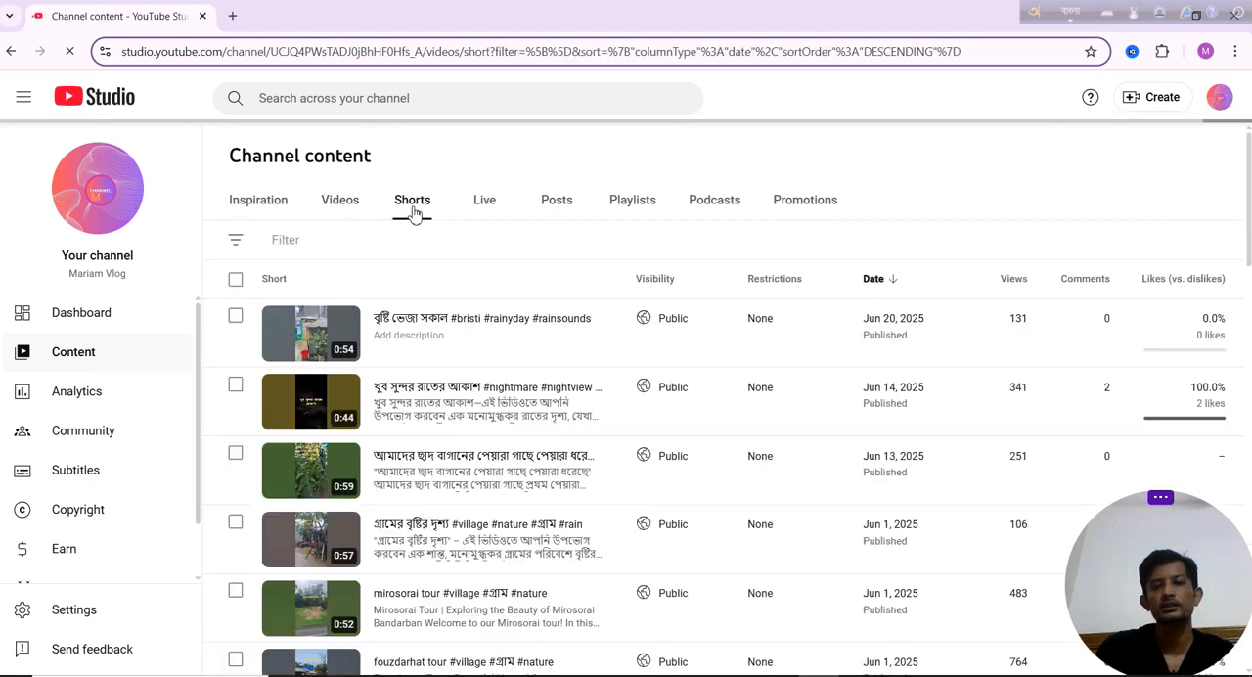
pyautogui.moveTo(1248, 205); pyautogui.dragTo(1248, 459)
pyautogui.moveTo(576, 513)
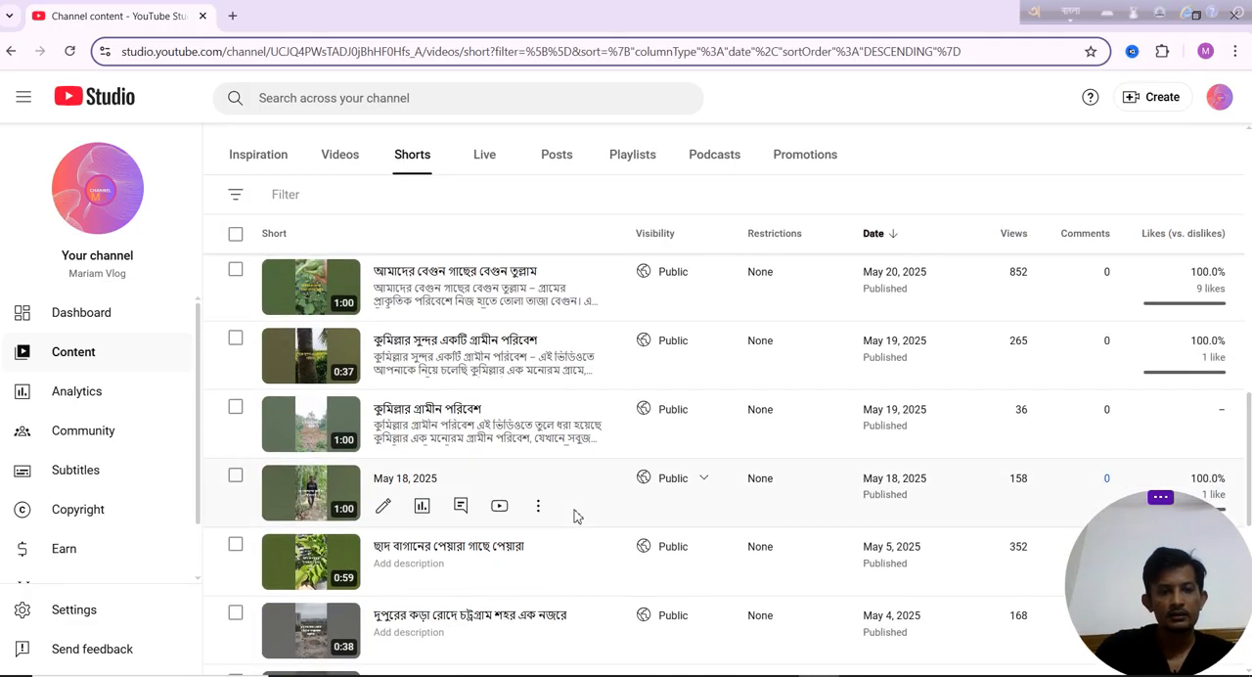
pyautogui.click(383, 508)
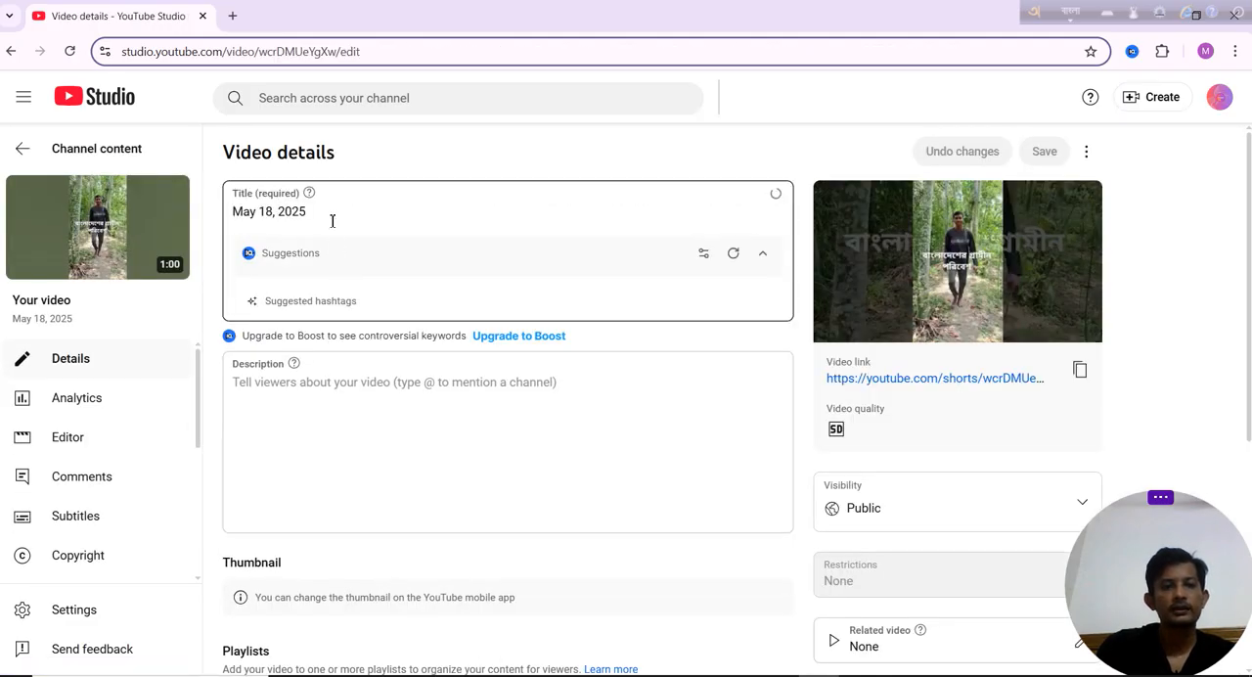
# Switch to the Notepad file New Text Document (2) and copy the Bengali description text including its closing hashtags.
pyautogui.click(395, 481)
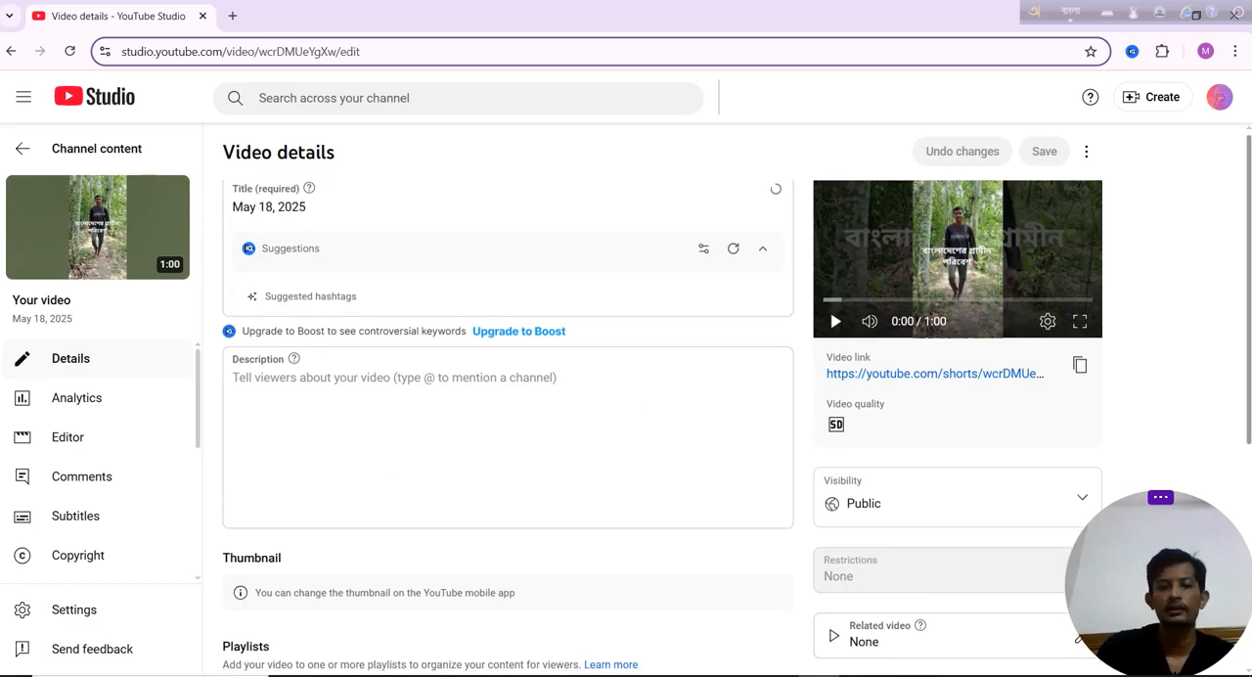
pyautogui.scroll(-3, 635, 412)
pyautogui.scroll(-1, 635, 412)
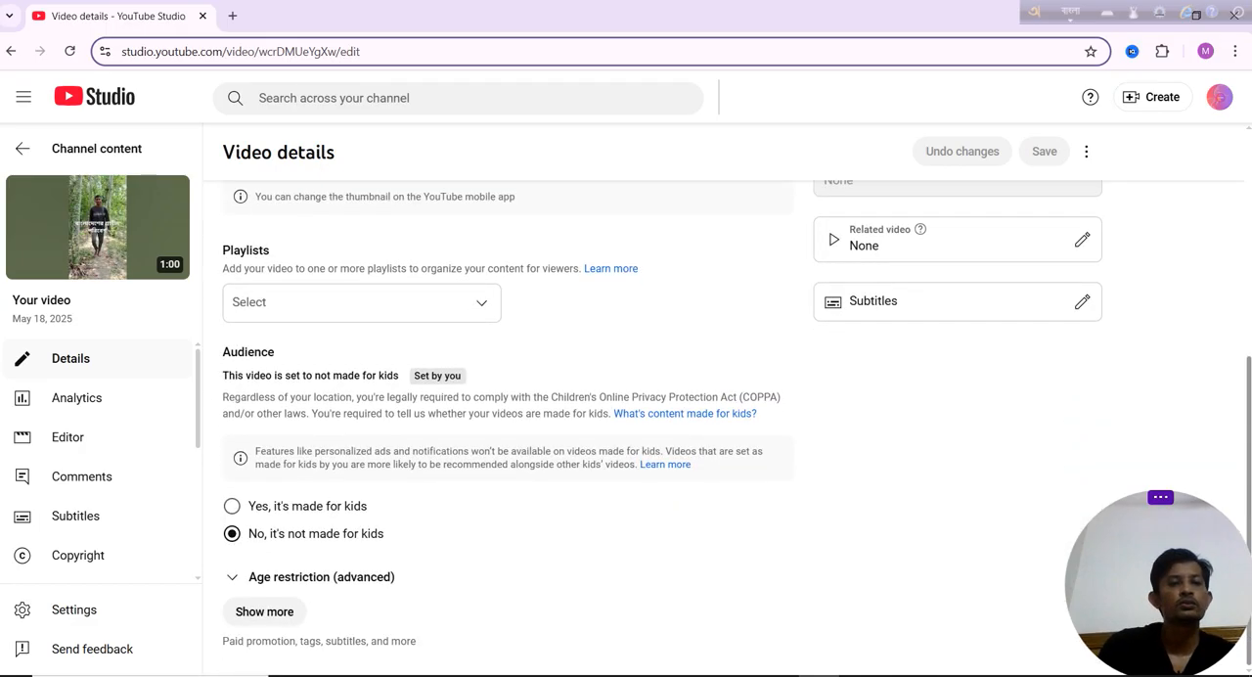
pyautogui.scroll(3, 635, 412)
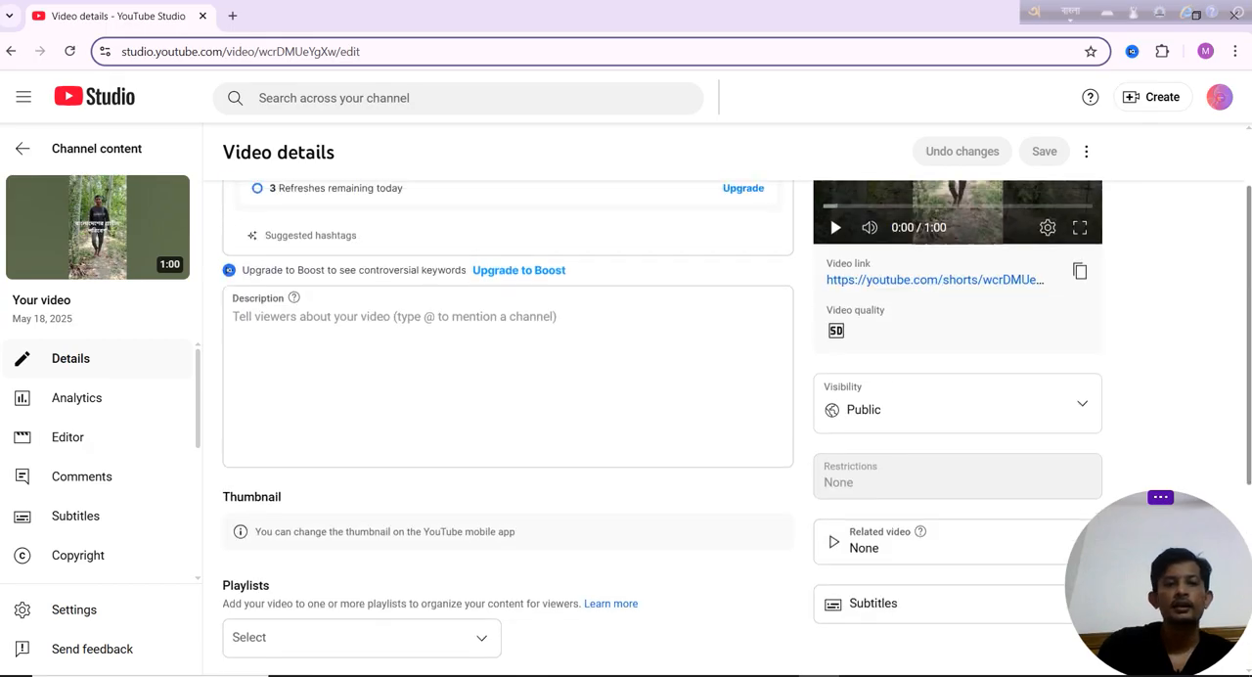
pyautogui.click(569, 391)
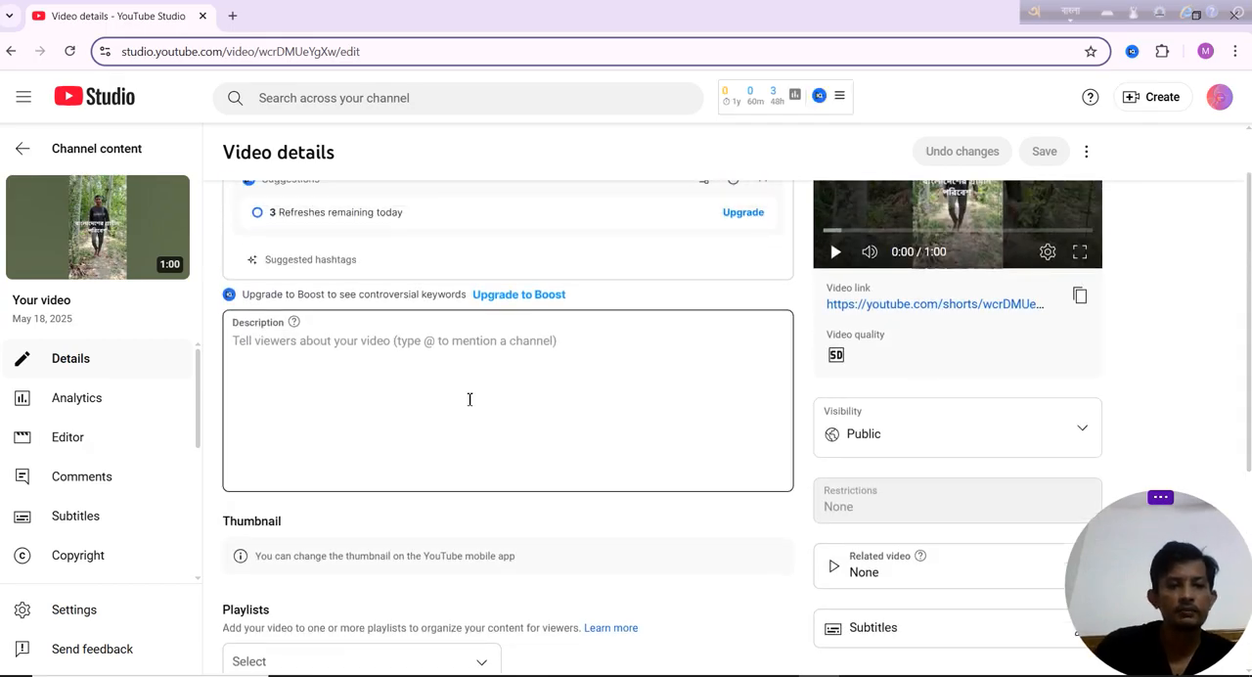
pyautogui.moveTo(857, 674)
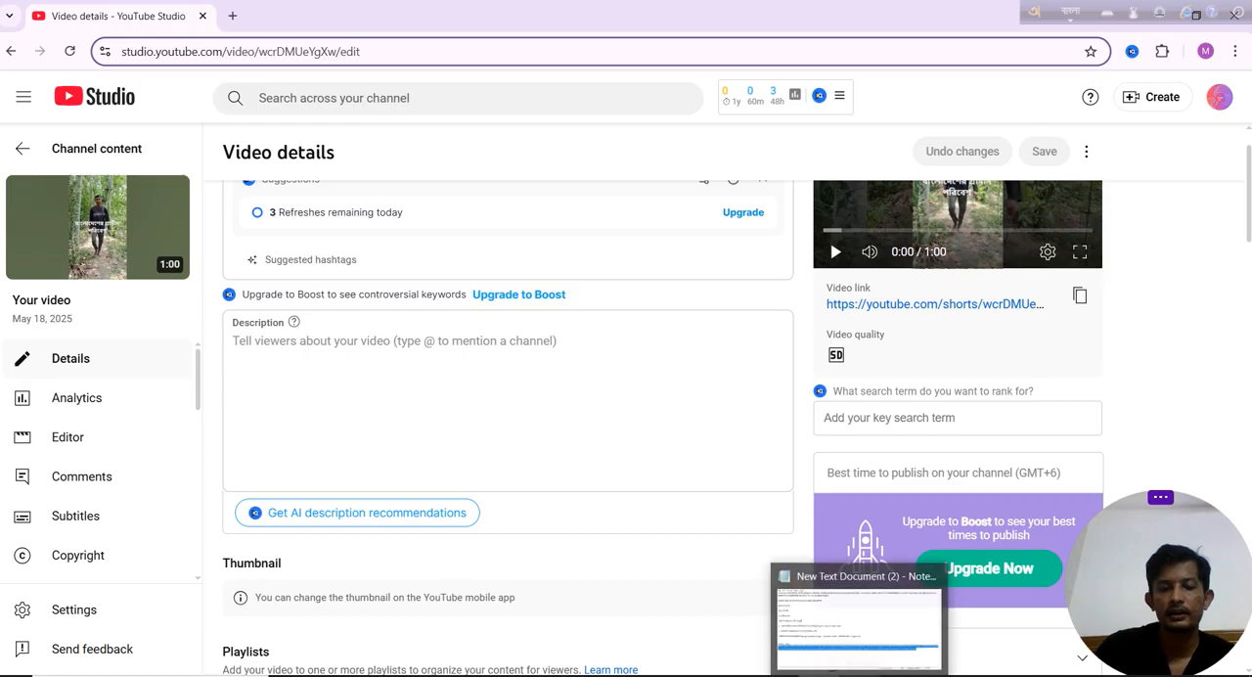
pyautogui.click(857, 617)
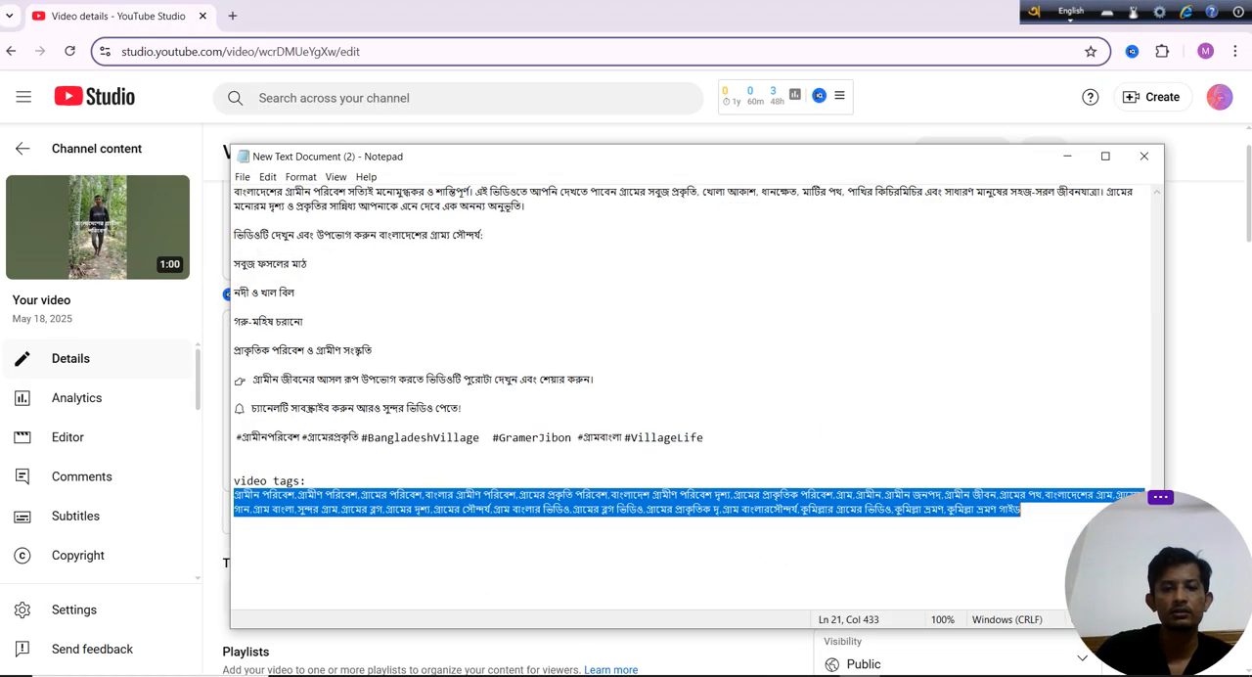
pyautogui.moveTo(236, 190); pyautogui.dragTo(617, 458)
pyautogui.moveTo(702, 447); pyautogui.dragTo(704, 438)
pyautogui.hotkey('ctrl', 'c')
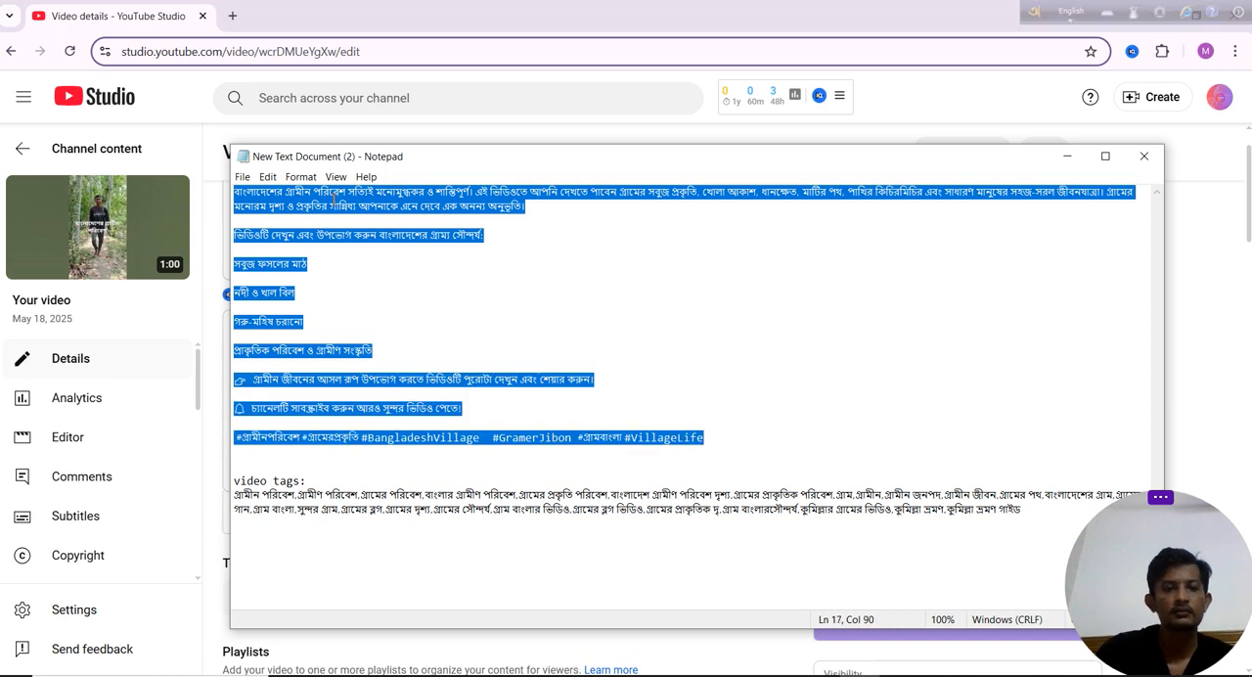
pyautogui.rightClick(332, 198)
pyautogui.click(382, 246)
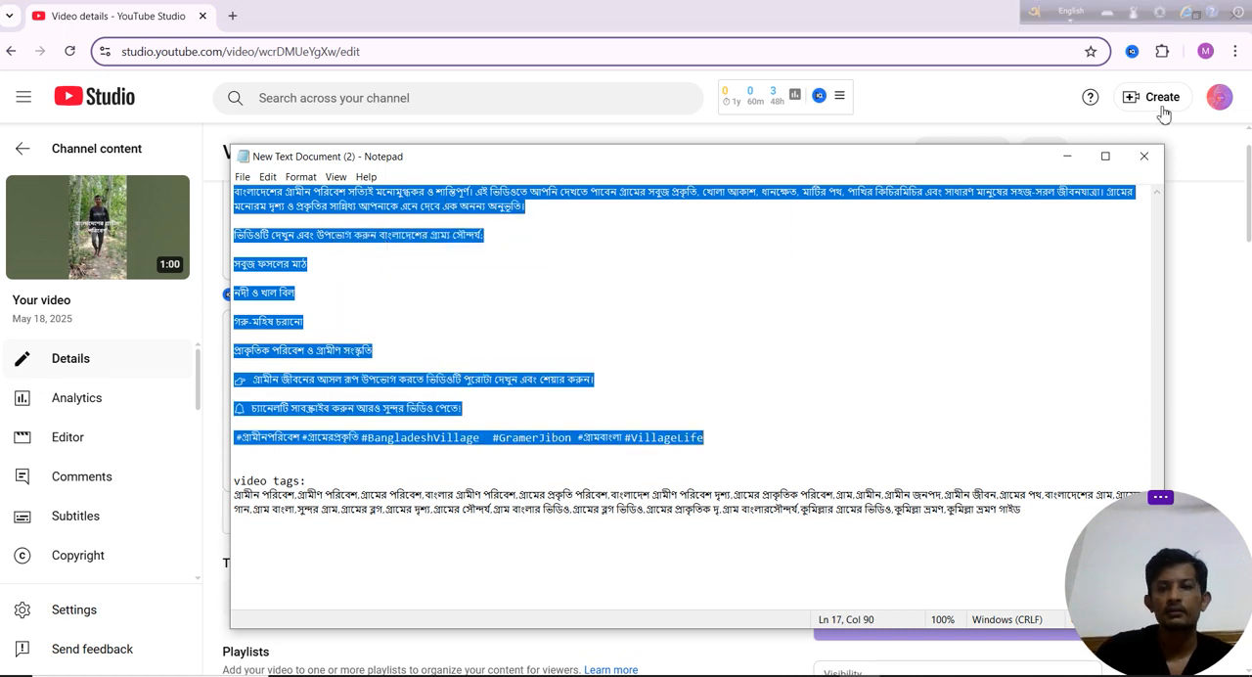
# Return to the video details in YouTube Studio and paste the copied text into the empty Description.
pyautogui.click(1066, 157)
pyautogui.click(388, 439)
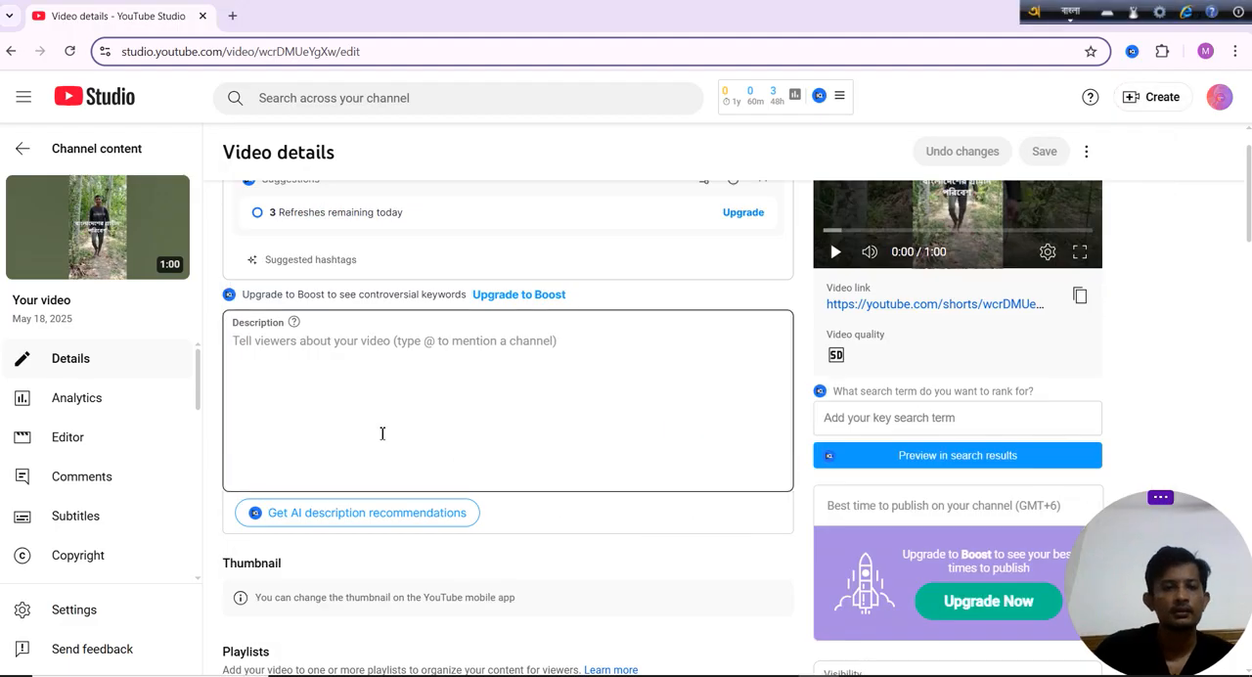
pyautogui.click(389, 386)
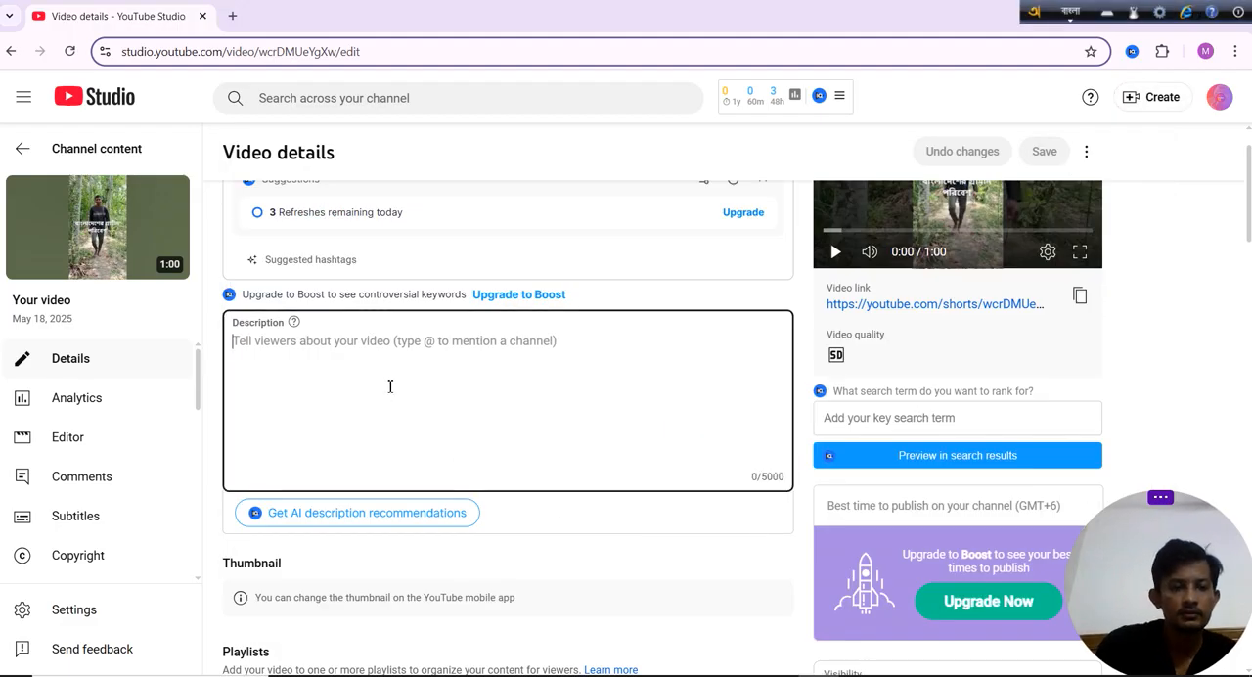
pyautogui.hotkey('ctrl', 'v')
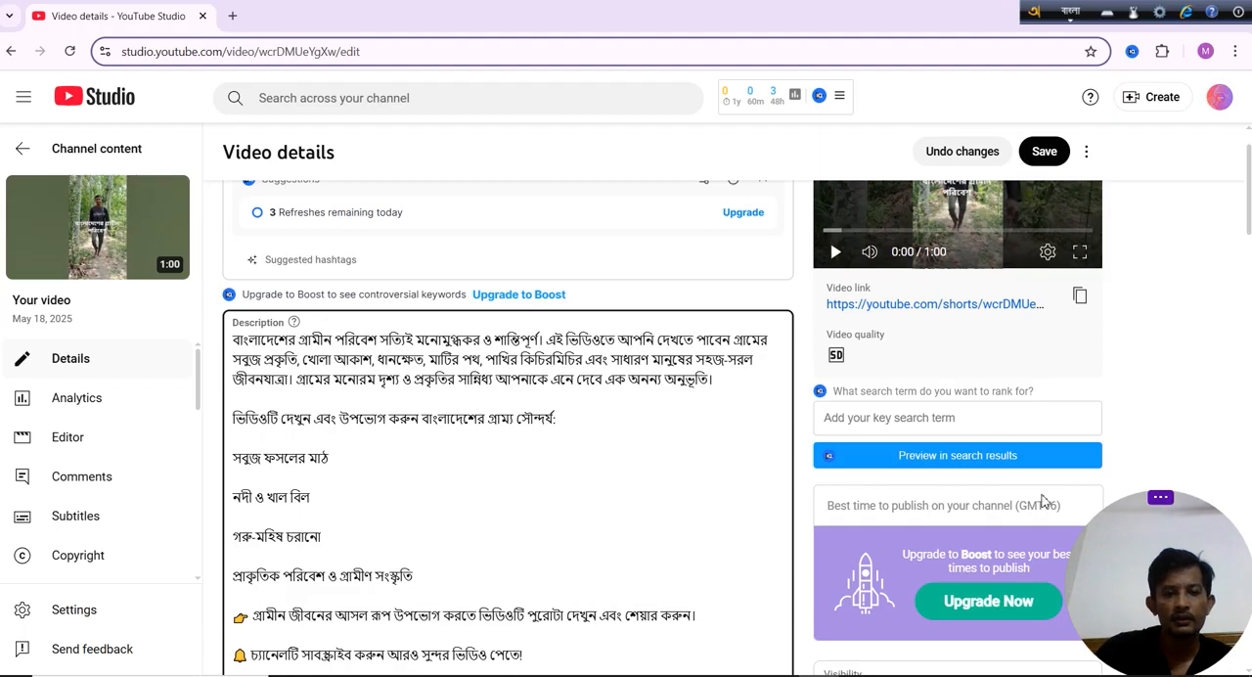
# Replace the video title with "বাংলাদেশের গ্রামীন পরিবেশ", copied from the first words of the description.
pyautogui.scroll(-2, 666, 228)
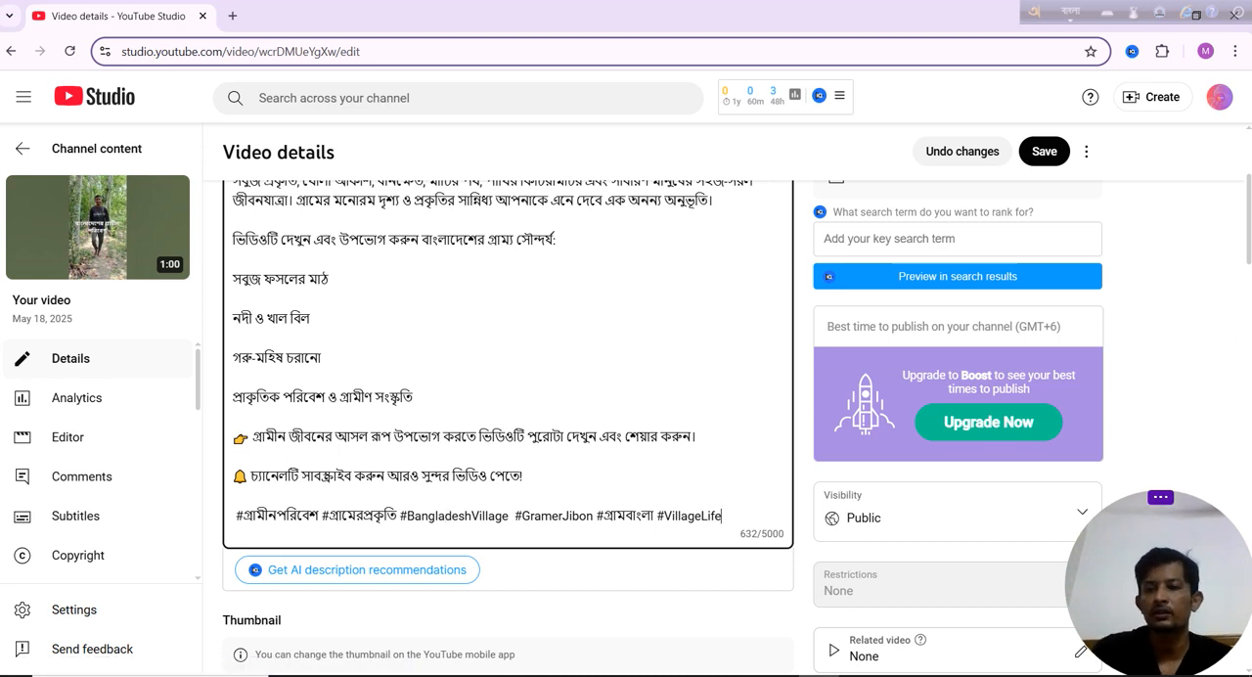
pyautogui.scroll(-2, 626, 421)
pyautogui.scroll(4, 626, 421)
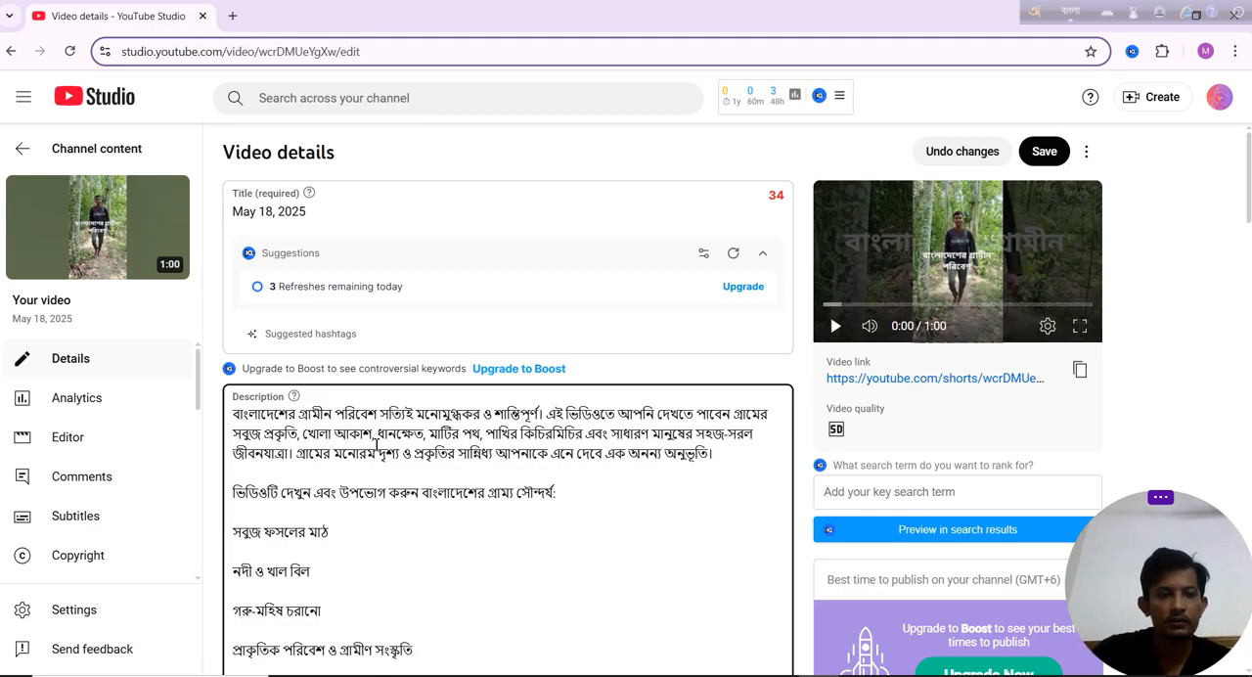
pyautogui.moveTo(377, 414); pyautogui.dragTo(232, 415)
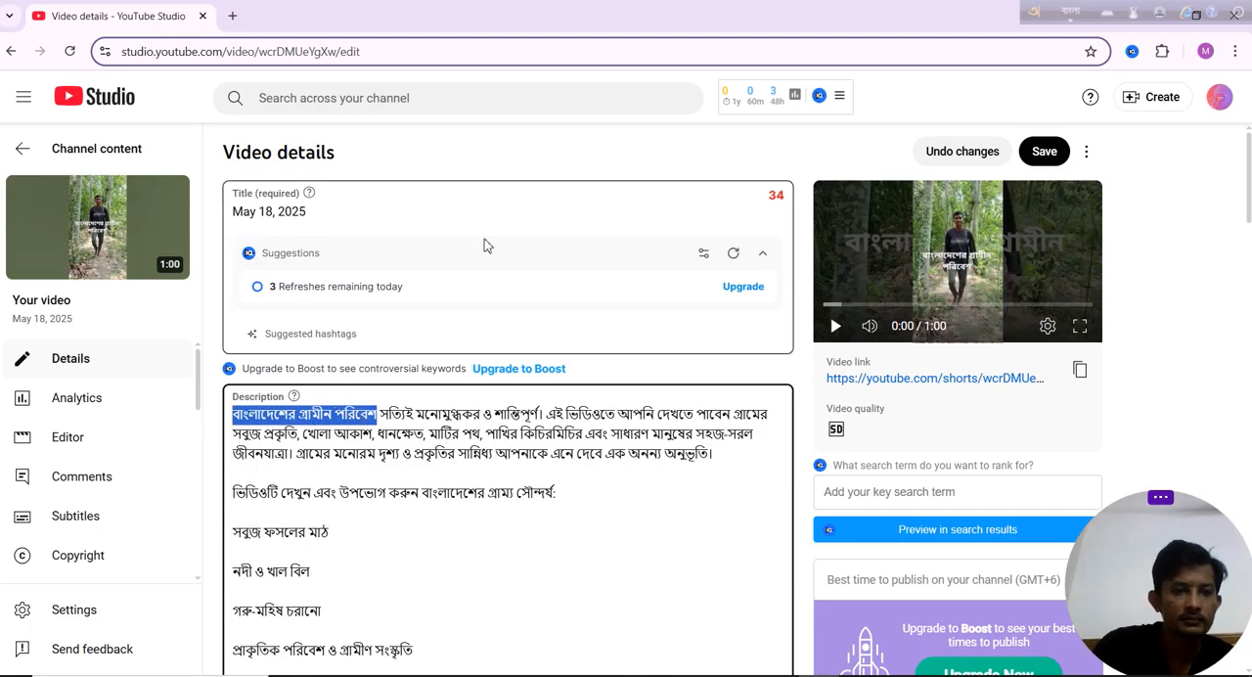
pyautogui.moveTo(333, 211); pyautogui.dragTo(230, 212)
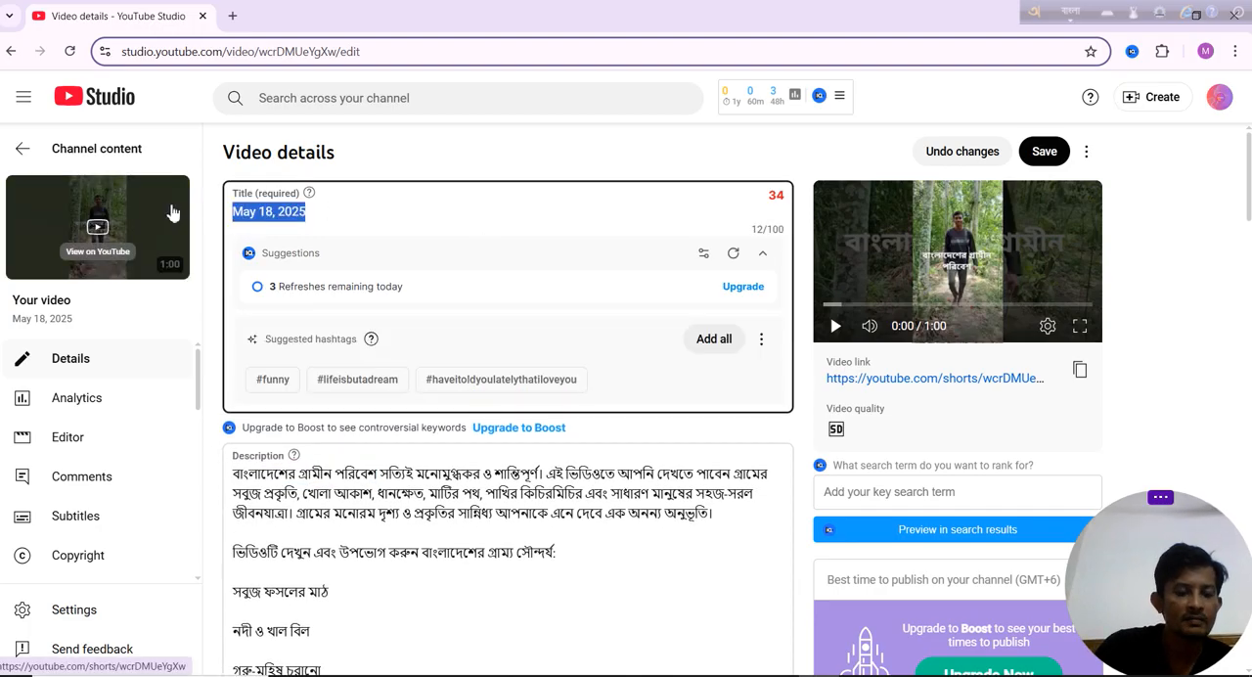
pyautogui.hotkey('ctrl', 'v')
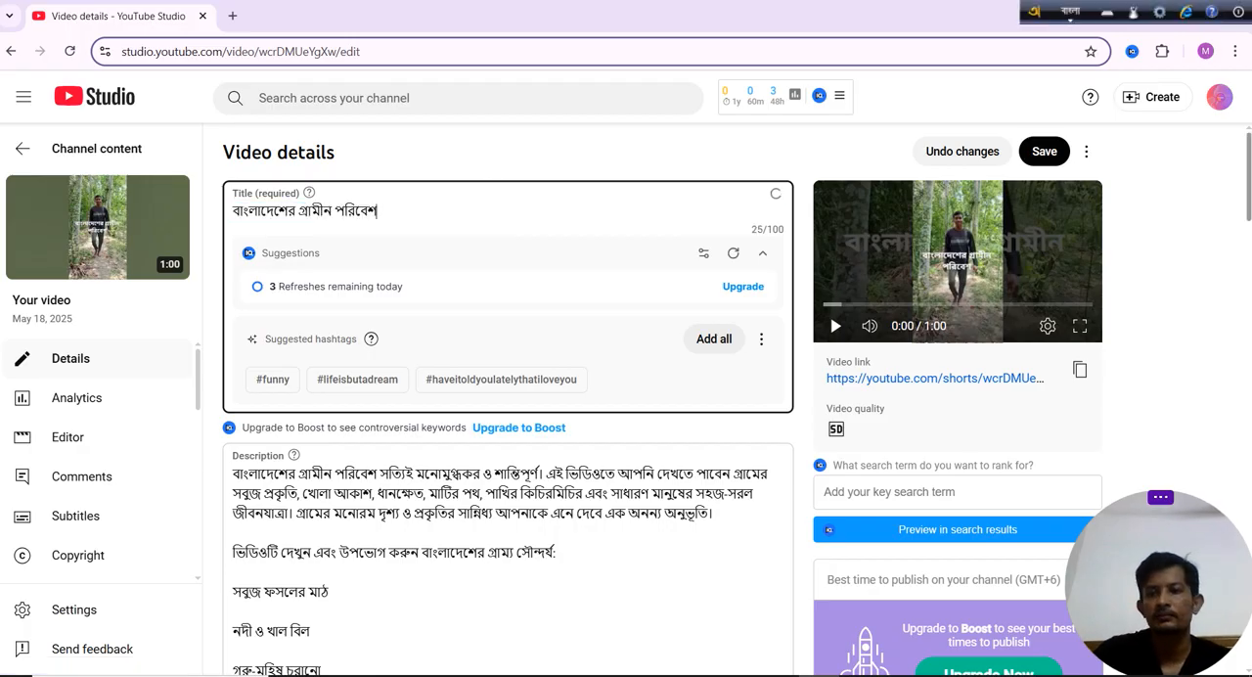
# Switch to the Notepad file and copy the comma-separated list under "video tags:".
pyautogui.scroll(-1, 489, 168)
pyautogui.scroll(1, 509, 392)
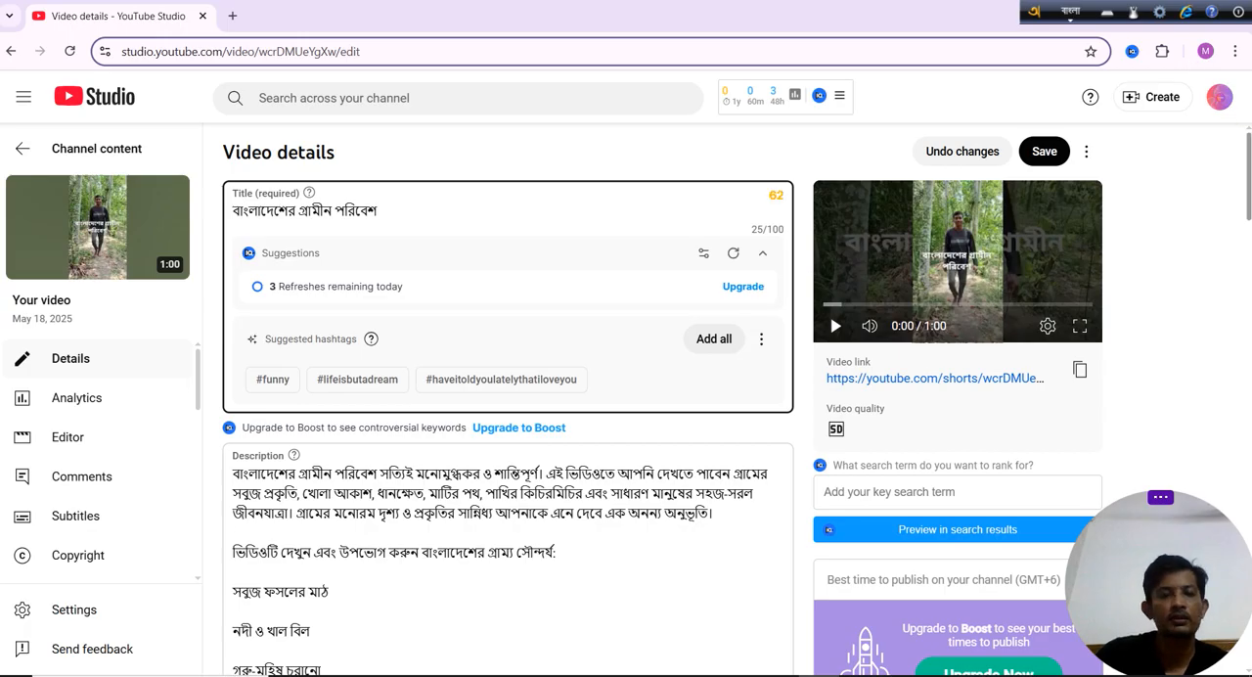
pyautogui.scroll(-4, 626, 391)
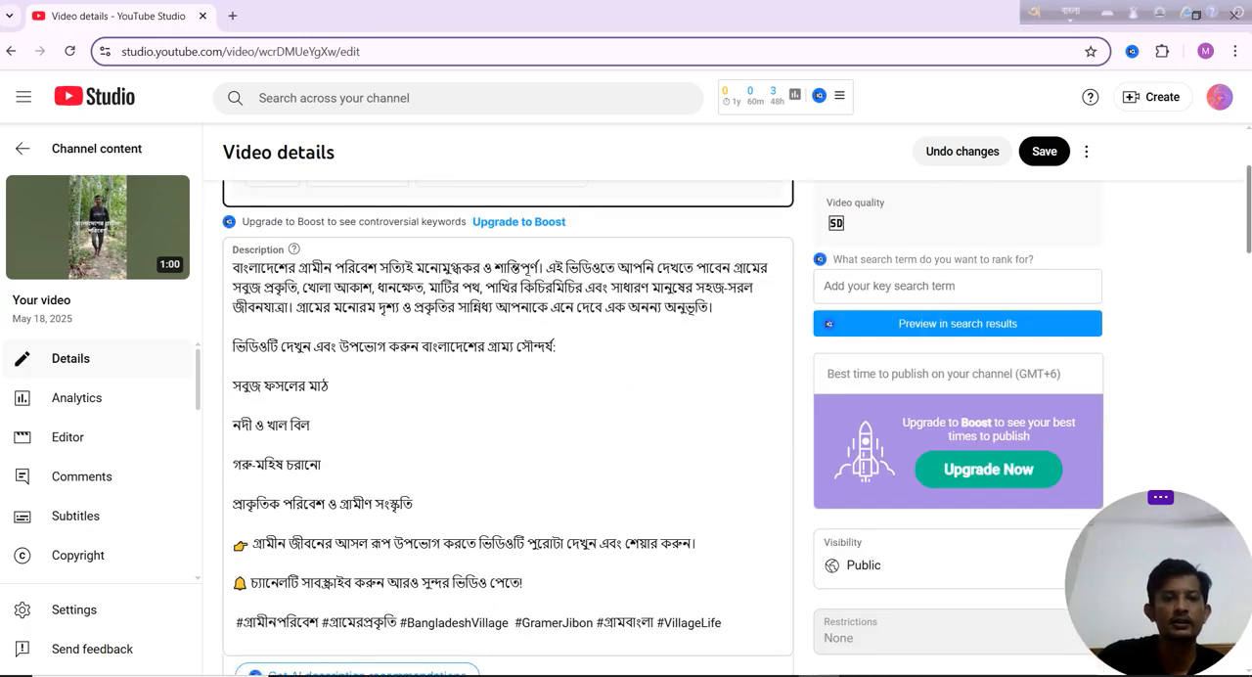
pyautogui.scroll(-10, 626, 425)
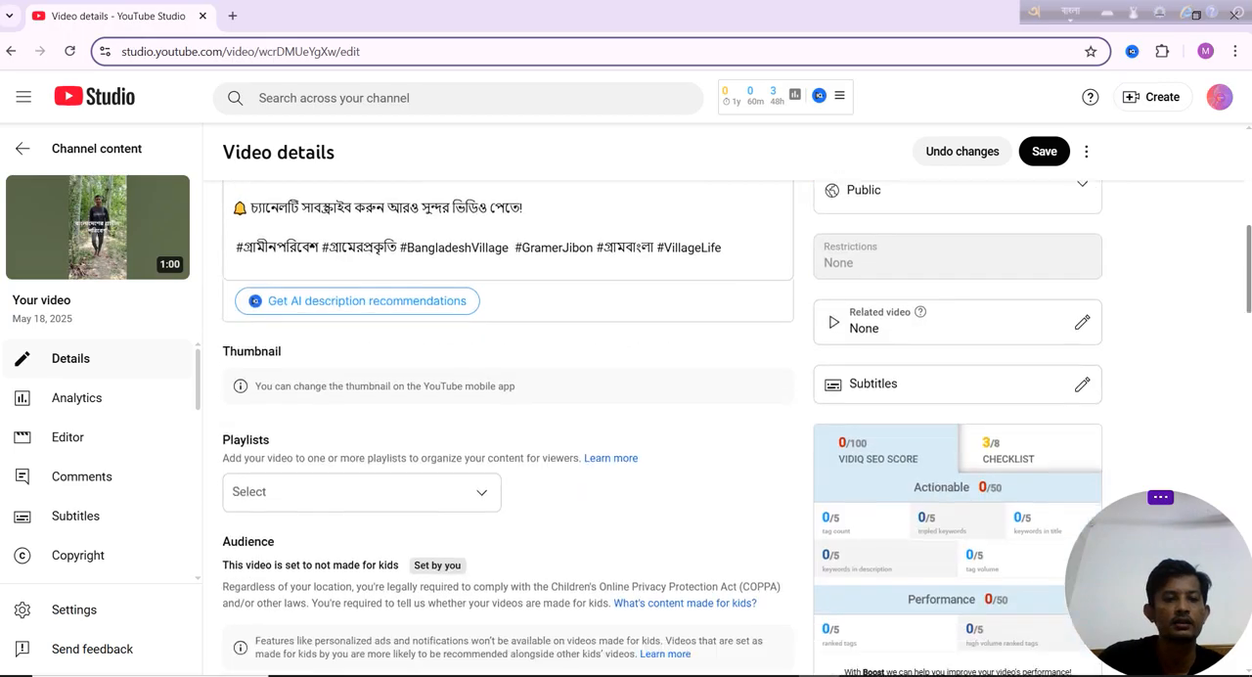
pyautogui.scroll(-12, 509, 426)
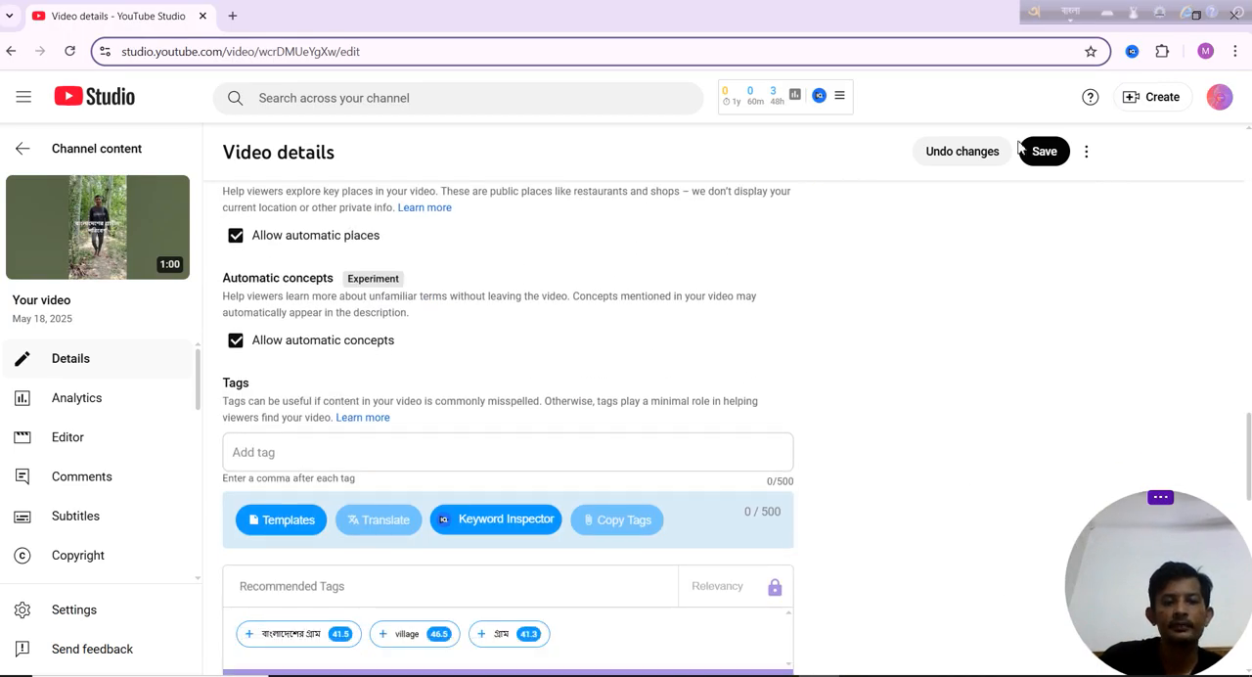
pyautogui.hotkey('alt', 'Tab')
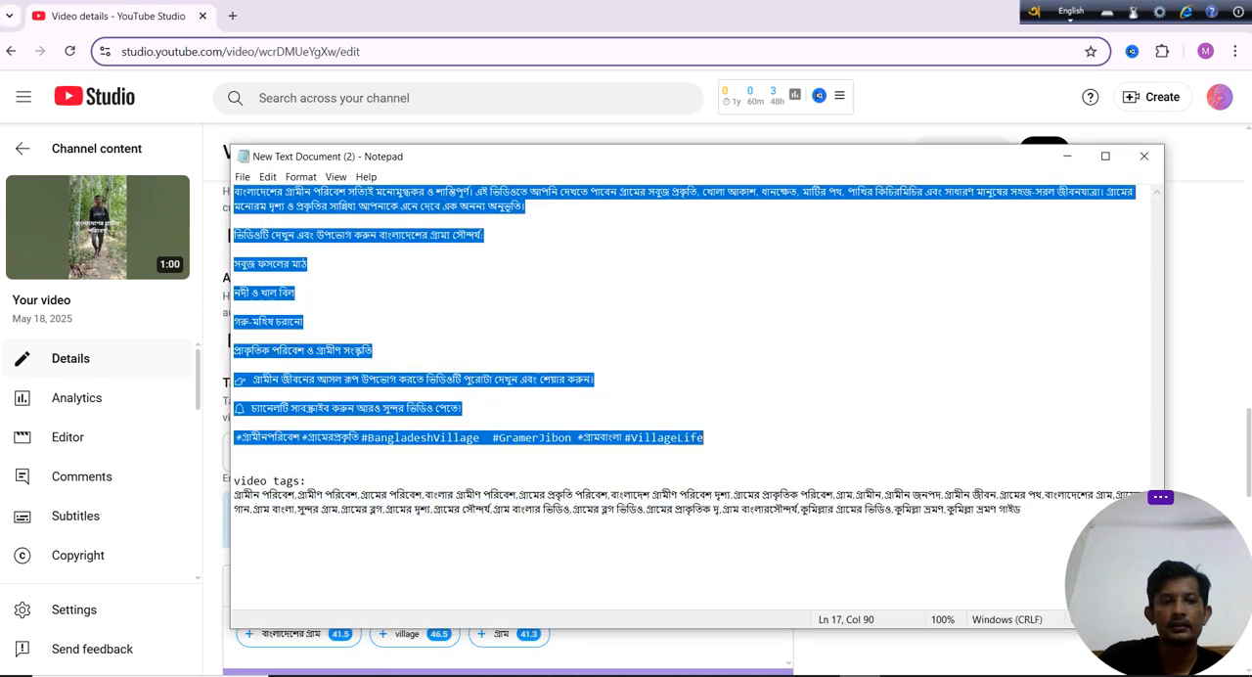
pyautogui.click(390, 470)
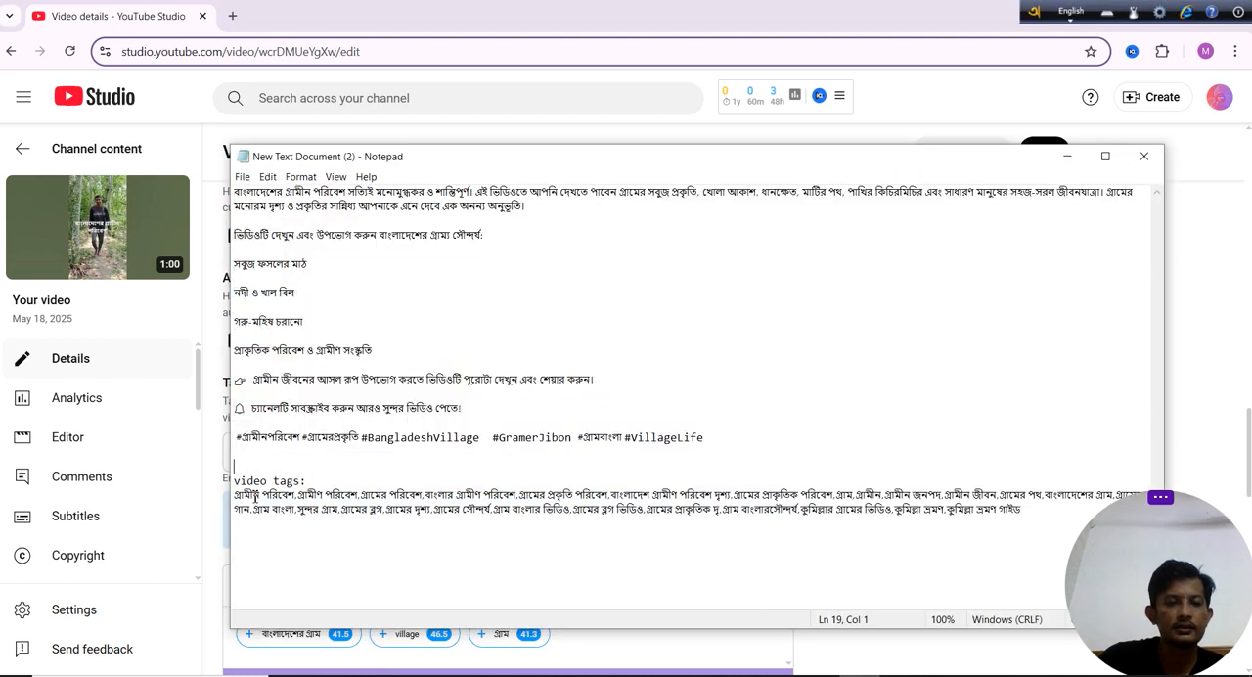
pyautogui.moveTo(236, 495); pyautogui.dragTo(1027, 548)
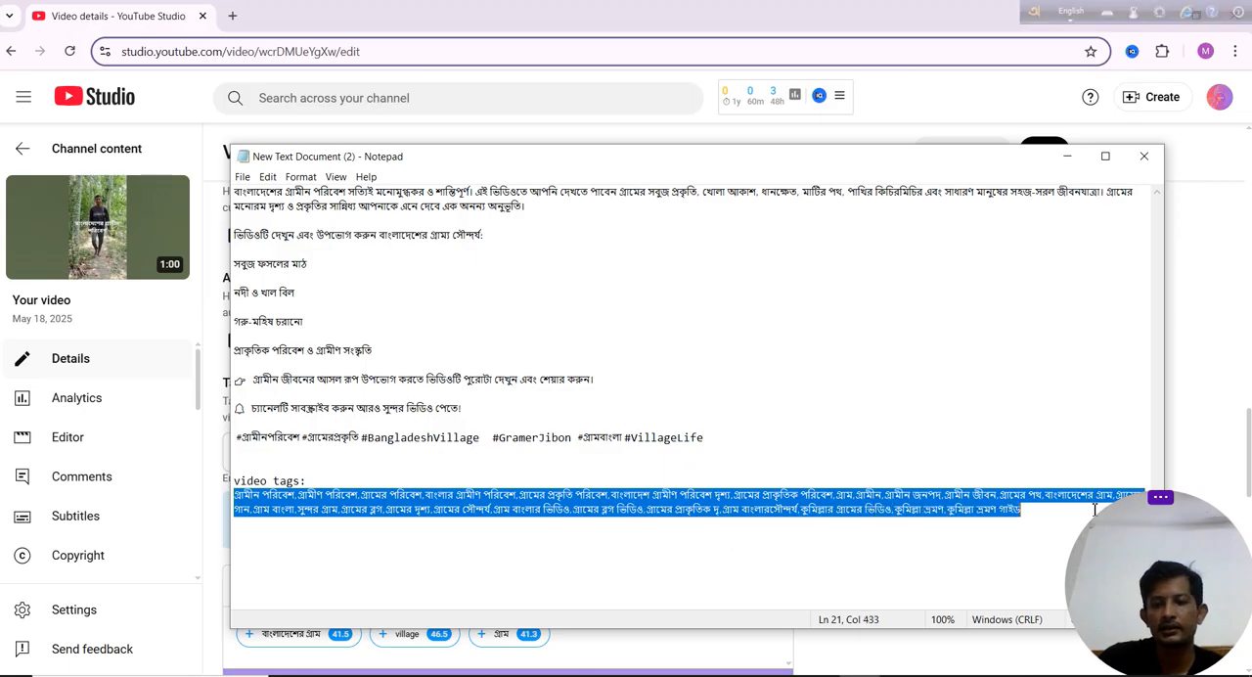
pyautogui.rightClick(811, 511)
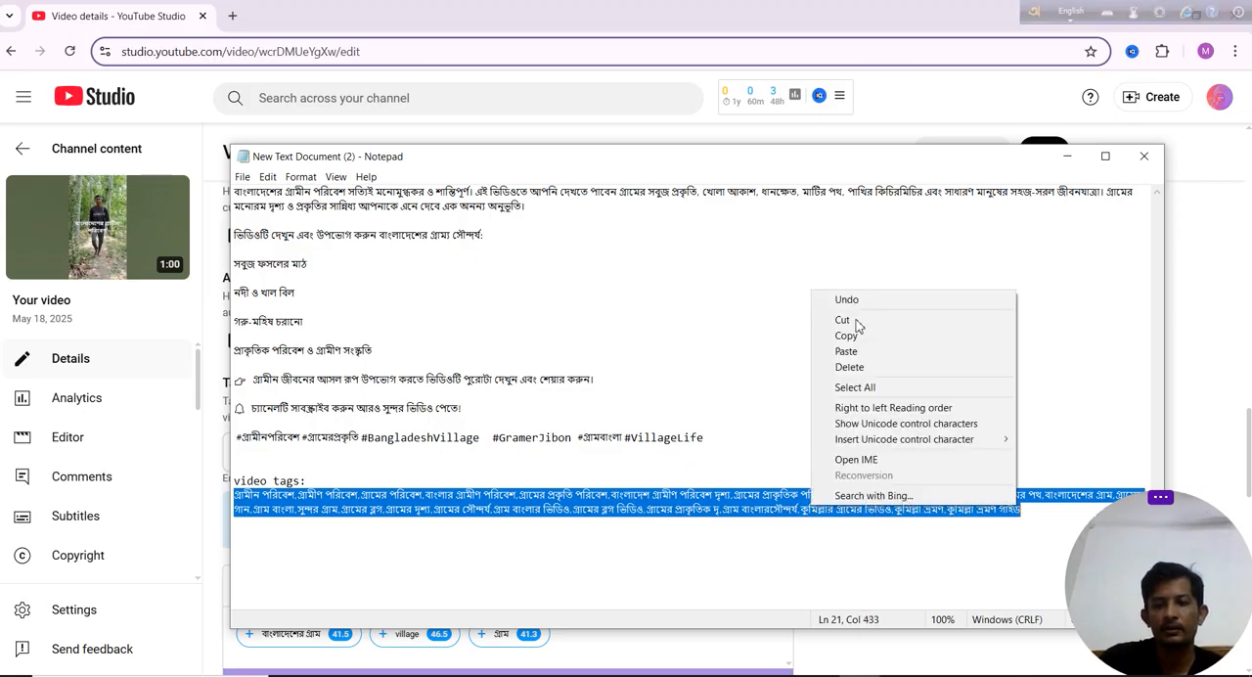
pyautogui.click(853, 336)
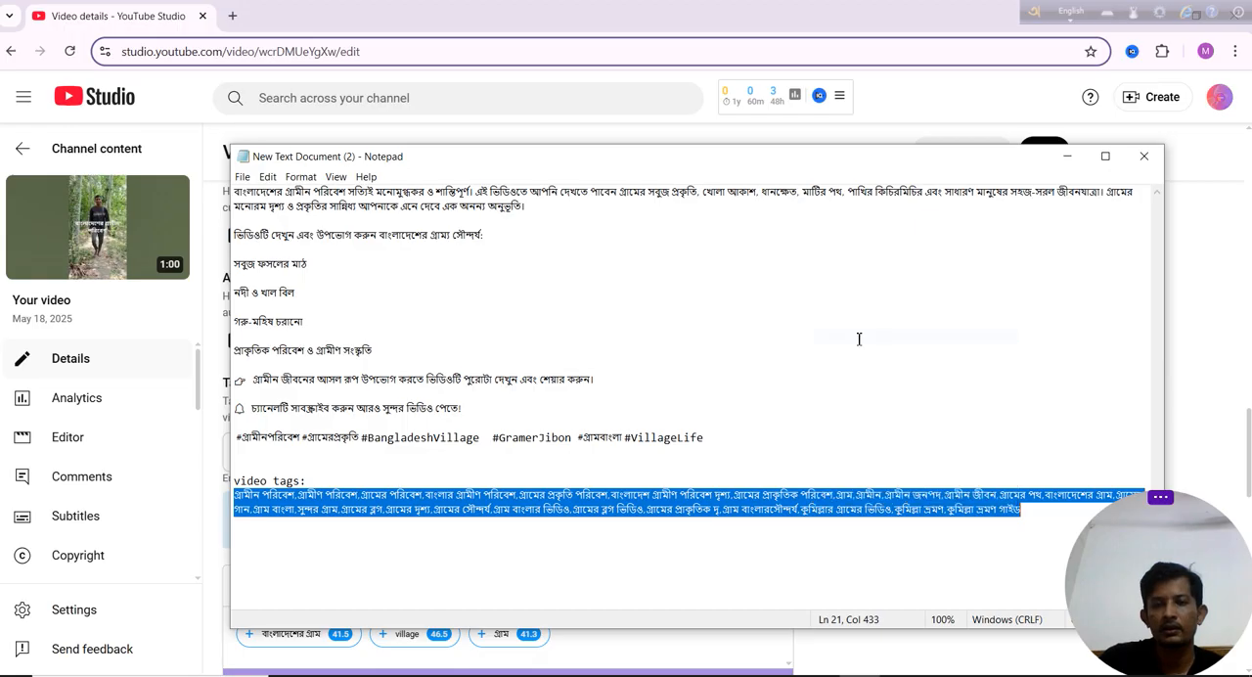
# Return to the video details in YouTube Studio and paste the copied Bengali list into the empty Tags.
pyautogui.click(1068, 157)
pyautogui.click(428, 458)
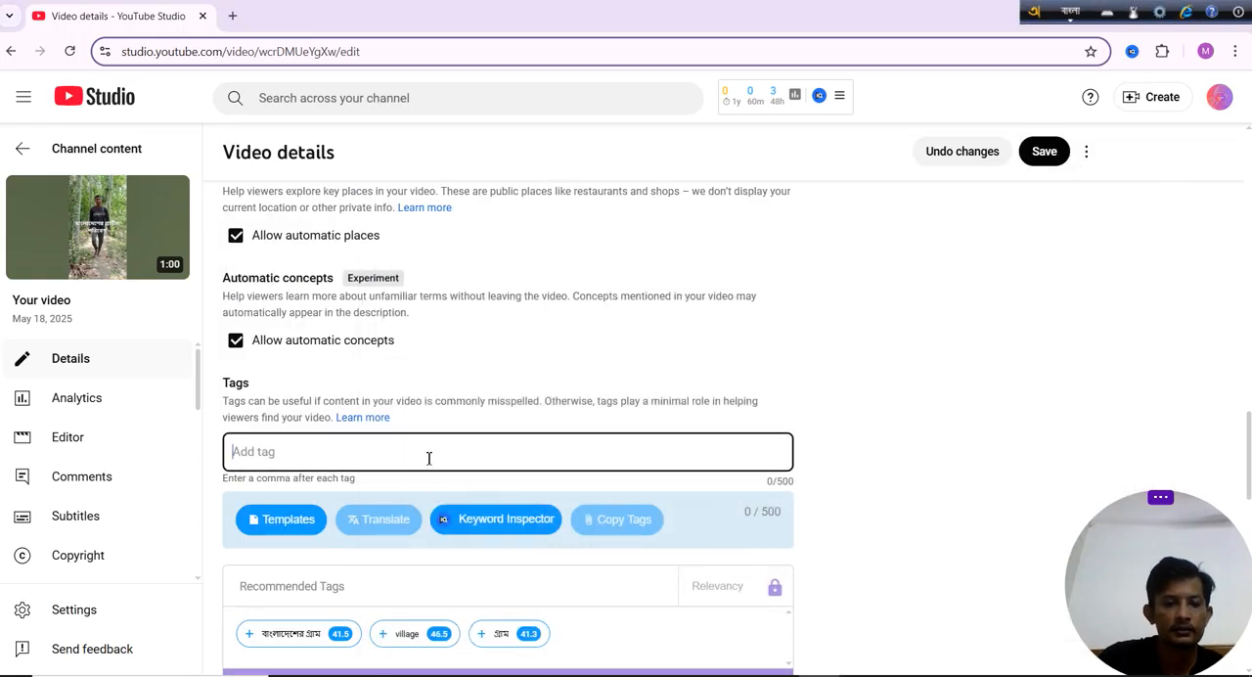
pyautogui.hotkey('ctrl', 'v')
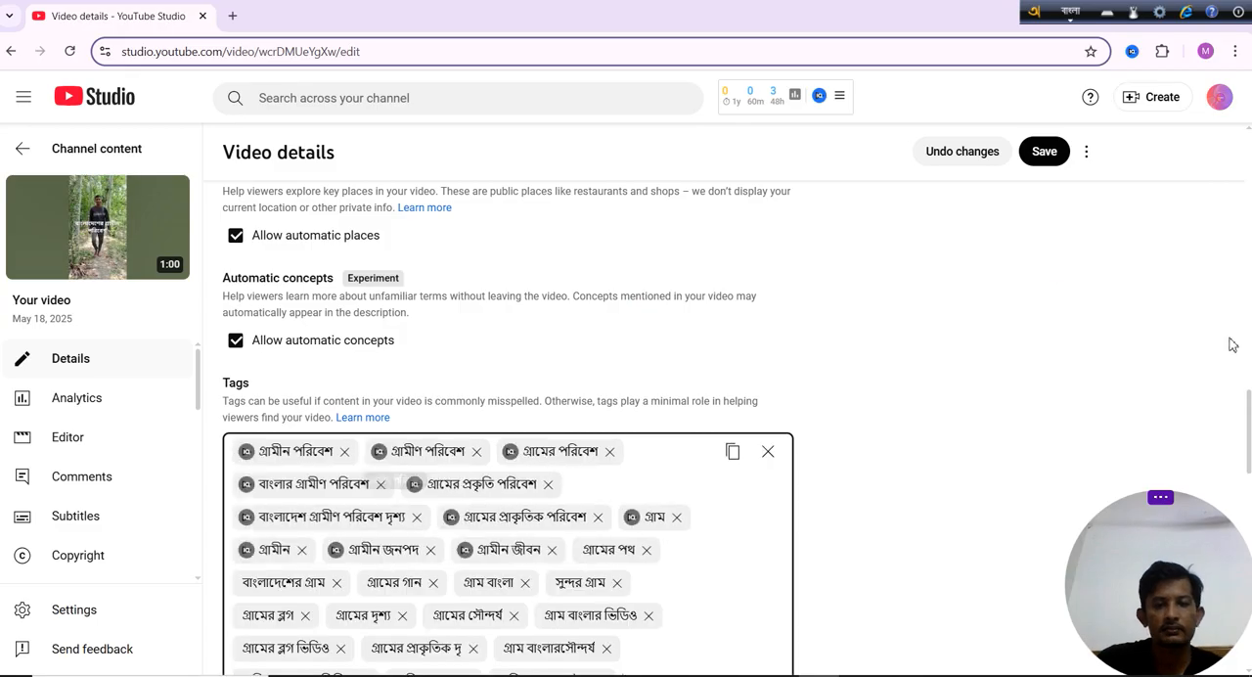
pyautogui.moveTo(1249, 446); pyautogui.dragTo(1249, 484)
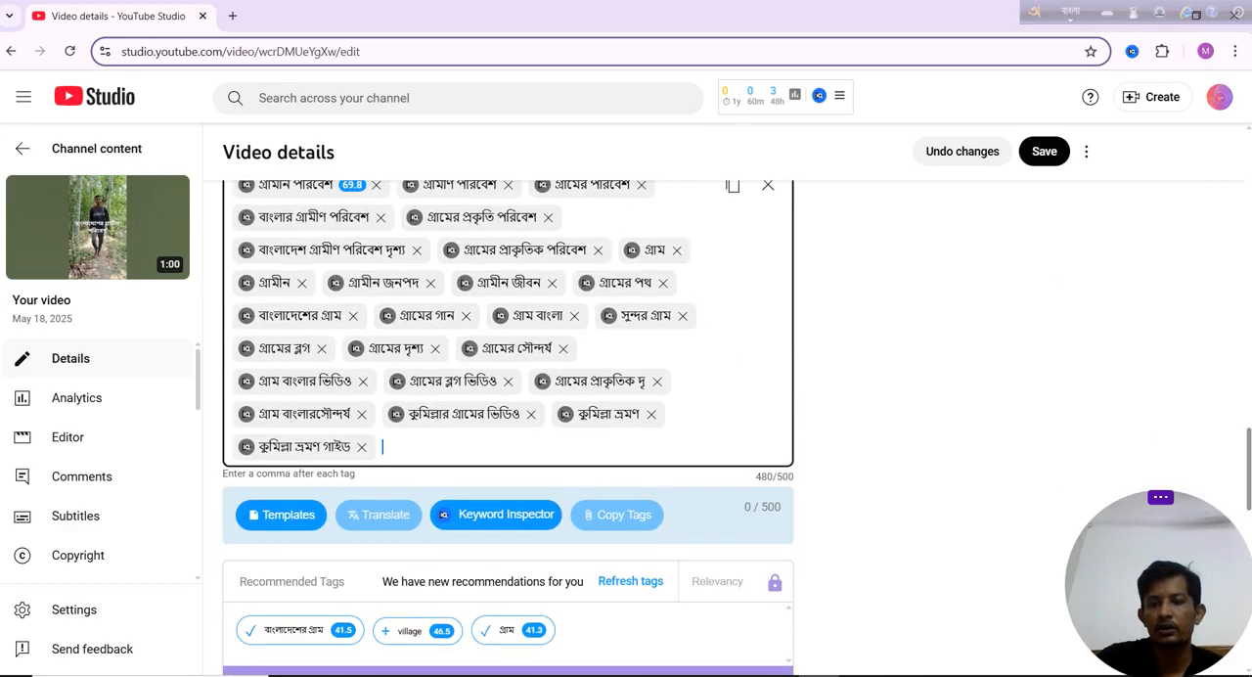
# Copy all the tags and paste them into the Description in place of the four short lines from "সবুজ ফসলের মাঠ", with extra blank lines below.
pyautogui.moveTo(1249, 469); pyautogui.dragTo(1249, 463)
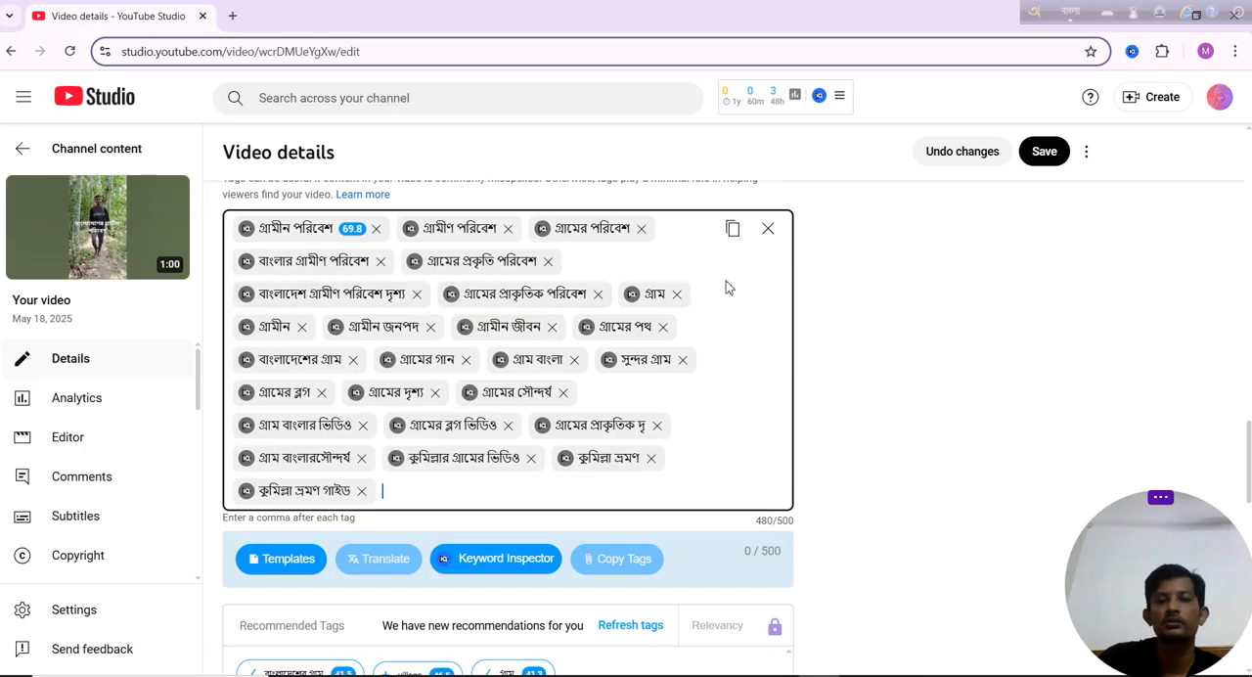
pyautogui.click(736, 234)
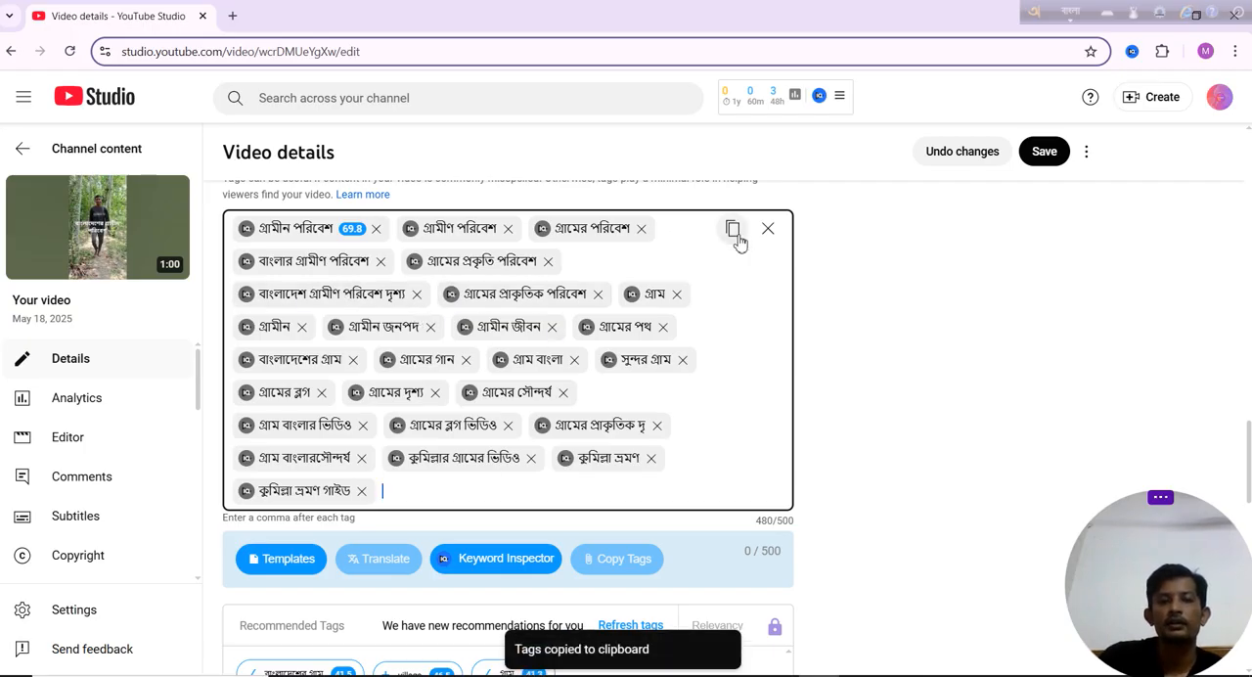
pyautogui.moveTo(1250, 461); pyautogui.dragTo(1249, 199)
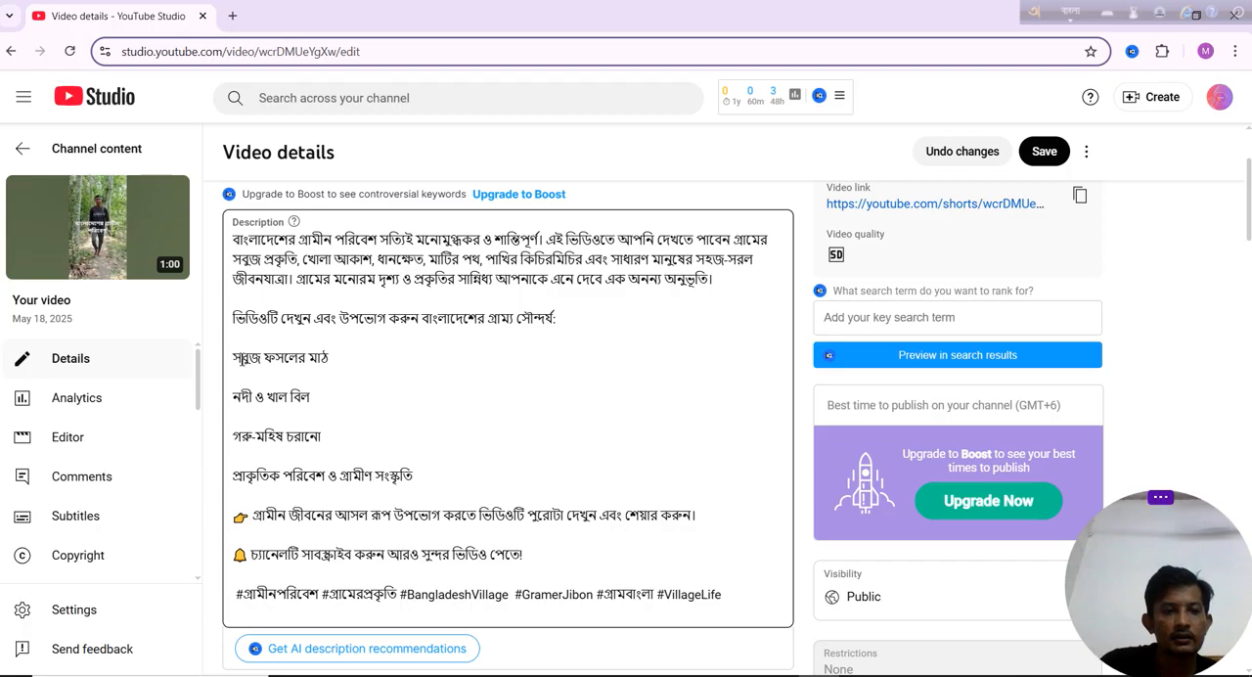
pyautogui.moveTo(233, 358); pyautogui.dragTo(736, 509)
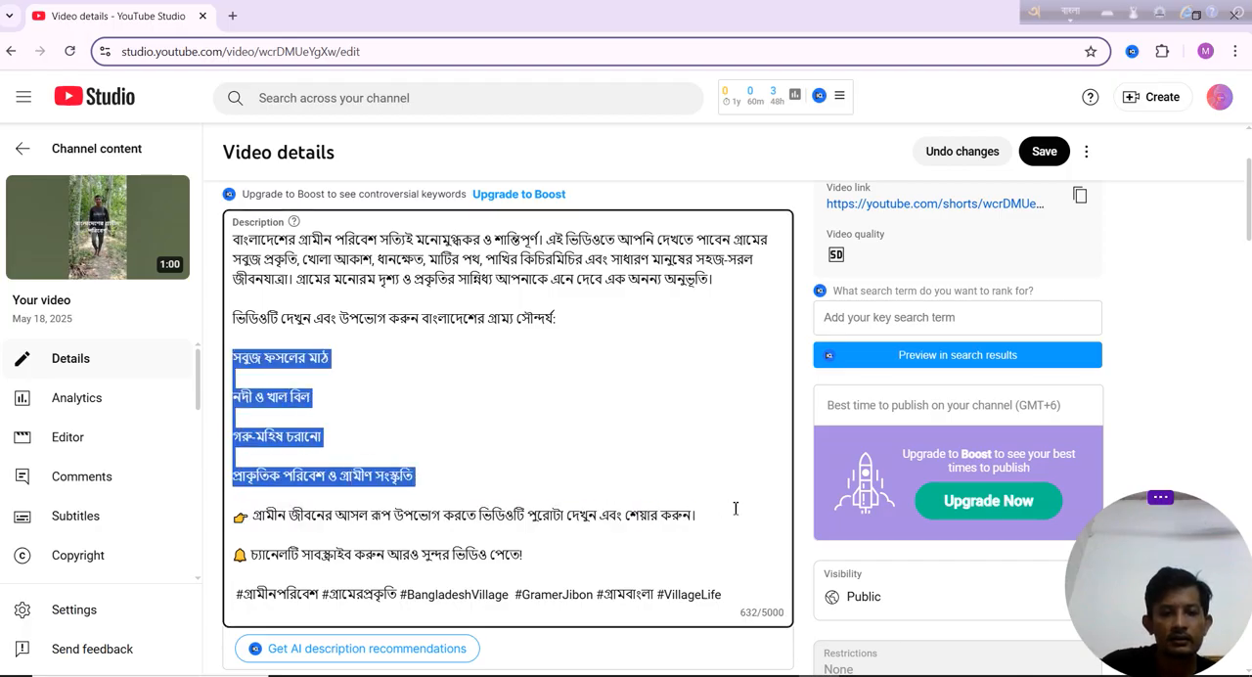
pyautogui.moveTo(635, 467)
pyautogui.mouseDown()
pyautogui.moveTo(606, 456)
pyautogui.moveTo(613, 476)
pyautogui.mouseUp()
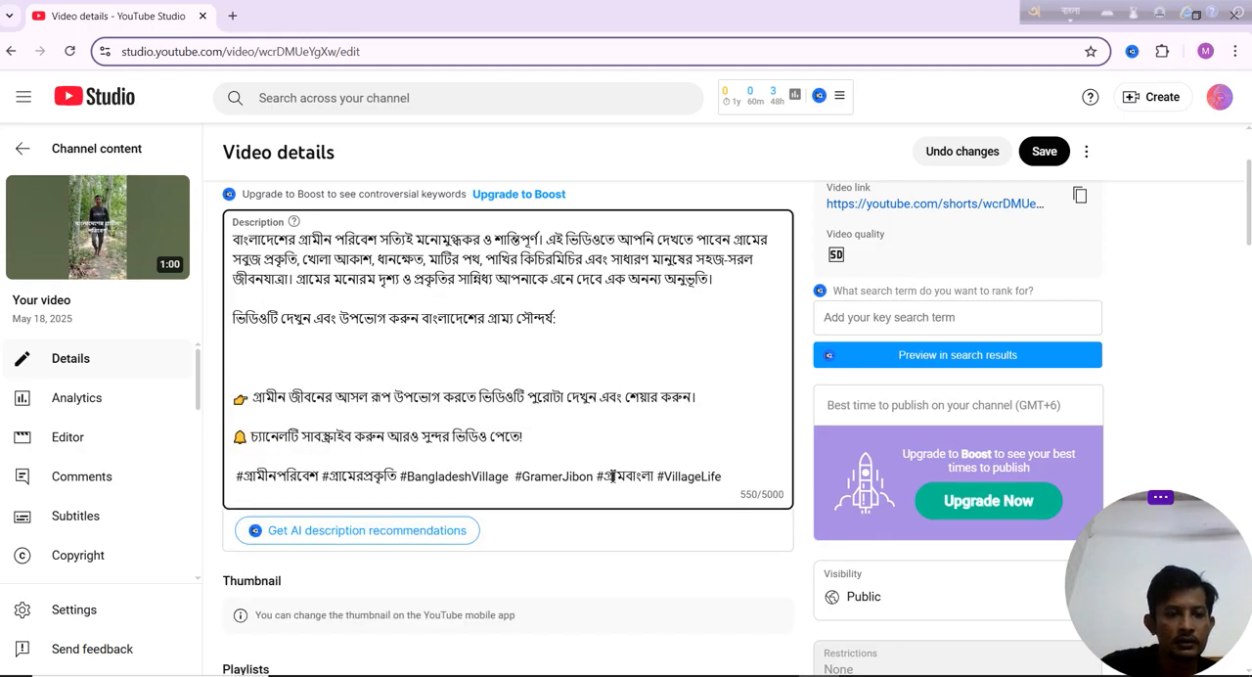
pyautogui.press('Return')
pyautogui.press('Return')
pyautogui.press('Return')
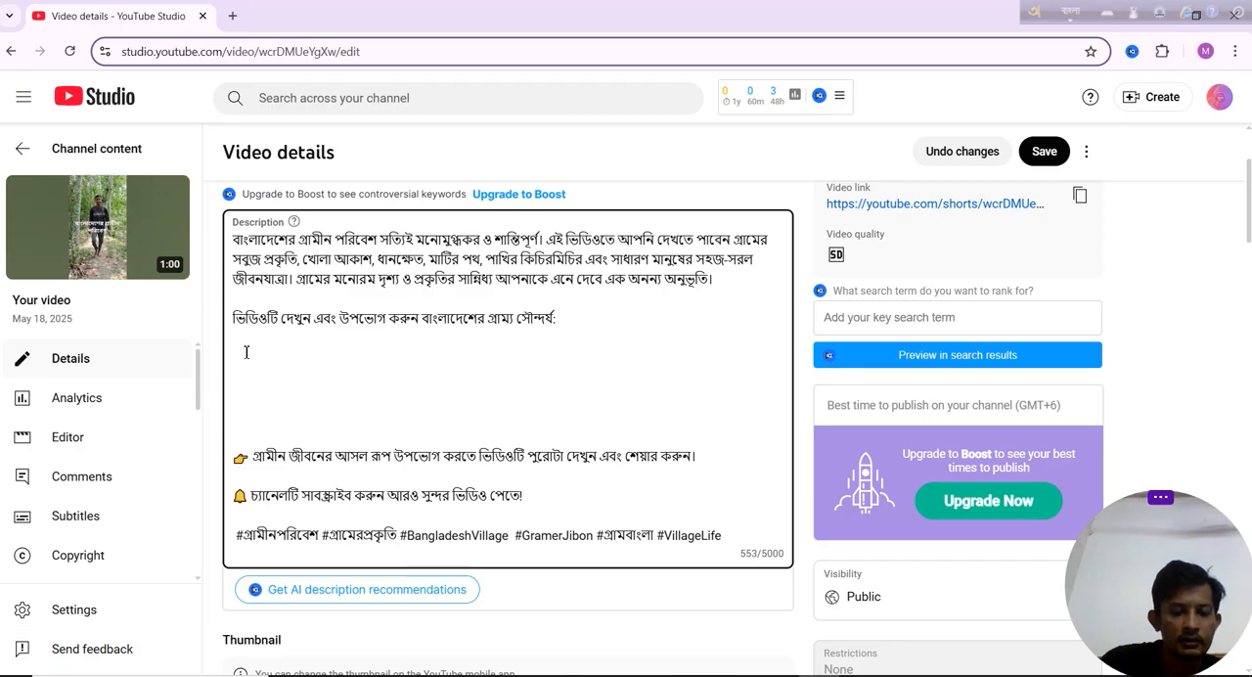
pyautogui.hotkey('ctrl', 'v')
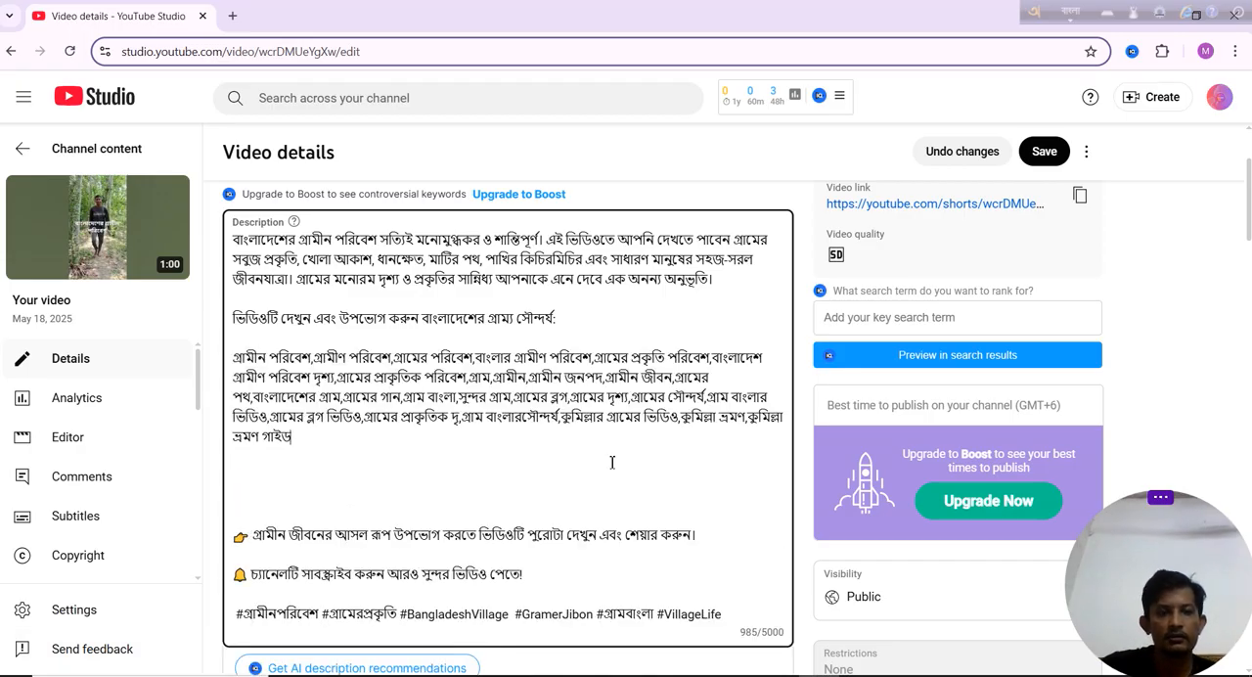
# Check the vidIQ SEO score and save the updated video details.
pyautogui.scroll(-4, 1231, 261)
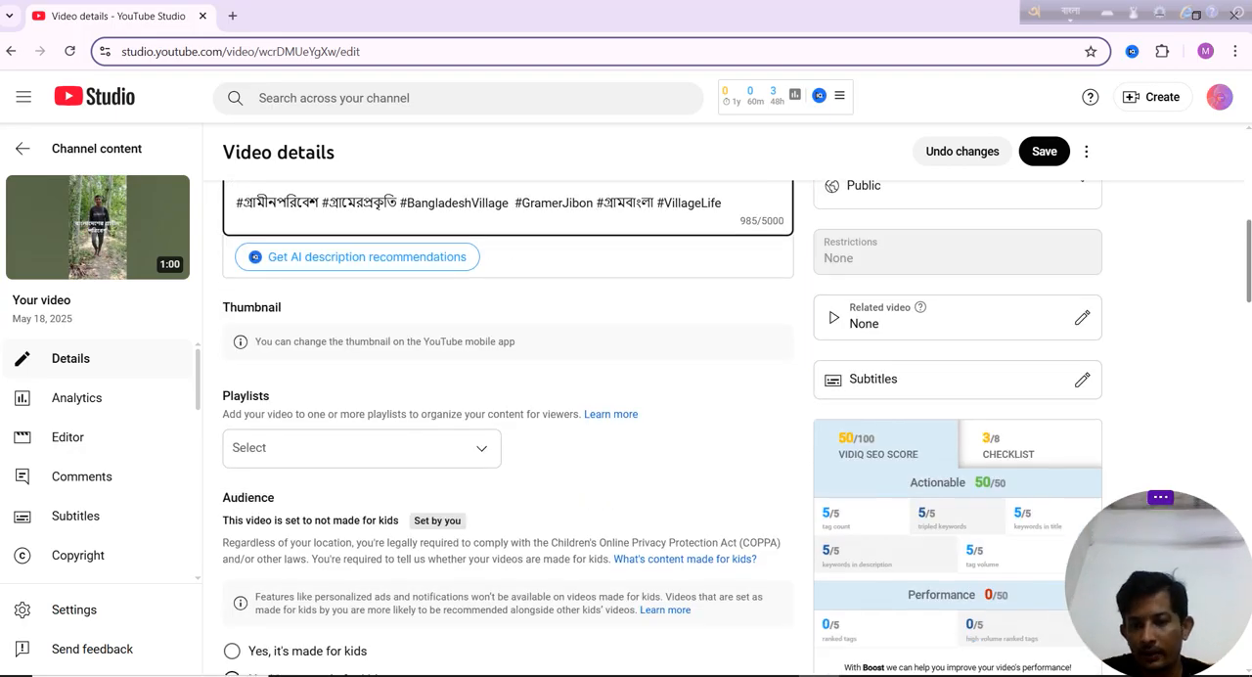
pyautogui.scroll(-1, 820, 297)
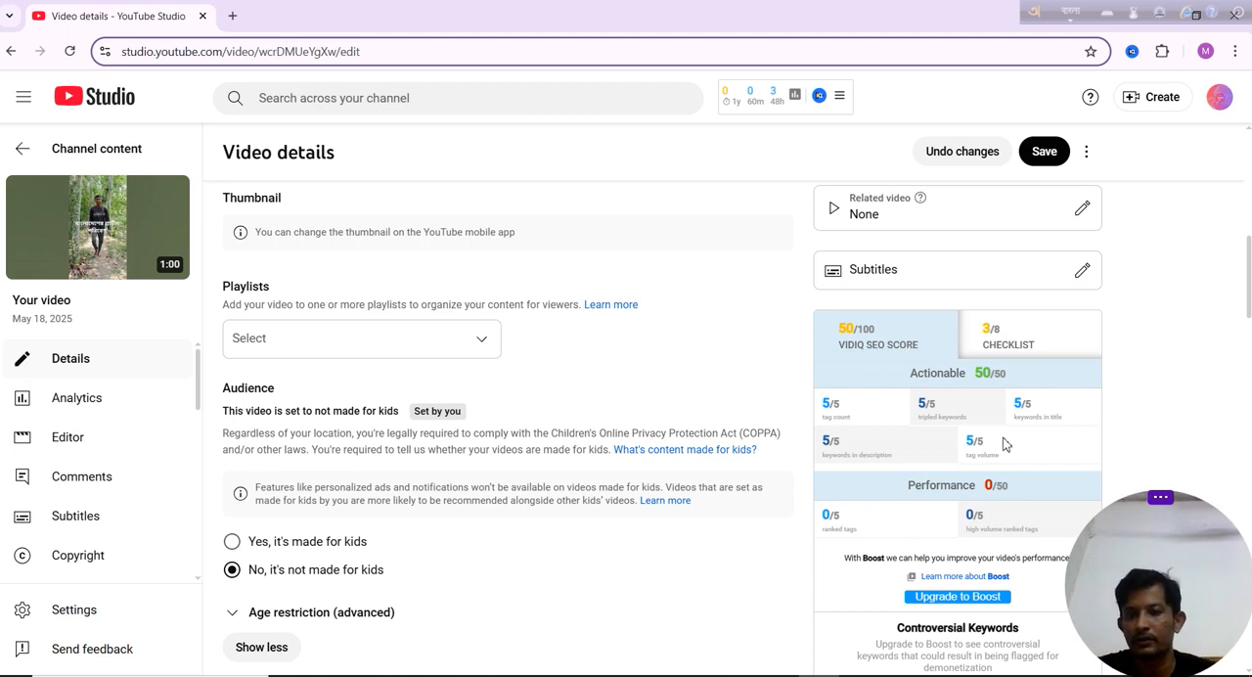
pyautogui.moveTo(1251, 298); pyautogui.dragTo(1249, 195)
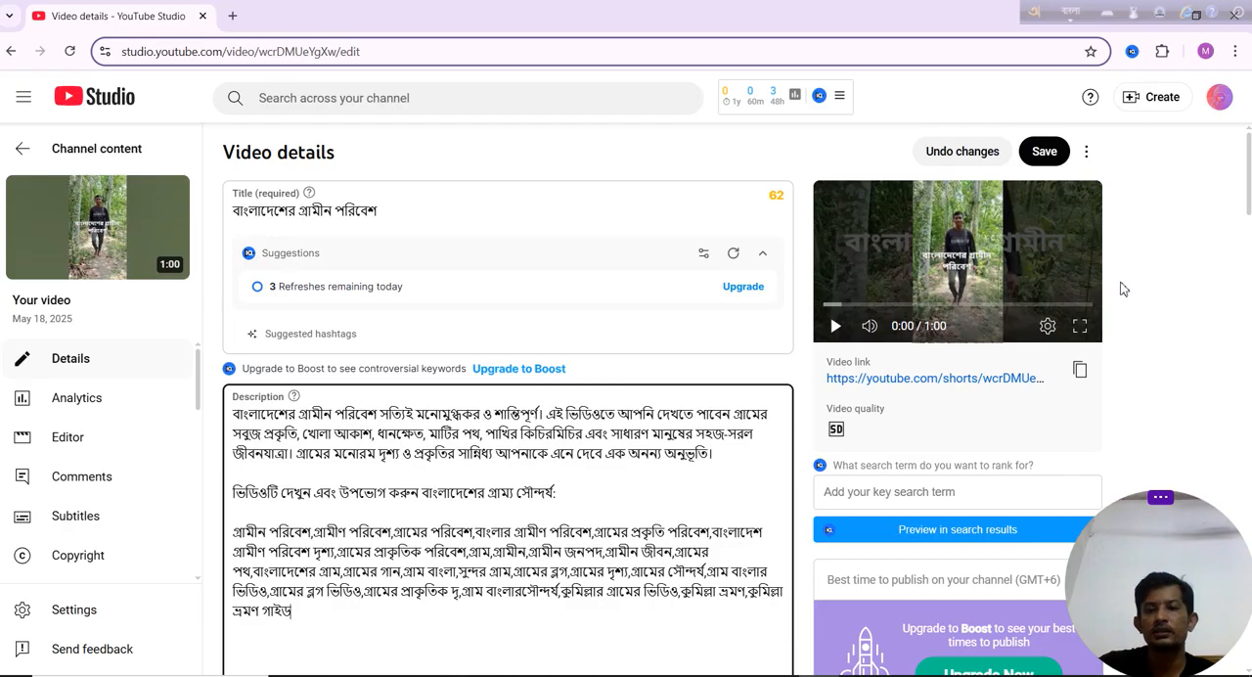
pyautogui.moveTo(1251, 172)
pyautogui.mouseDown()
pyautogui.moveTo(1251, 186)
pyautogui.moveTo(1247, 162)
pyautogui.mouseUp()
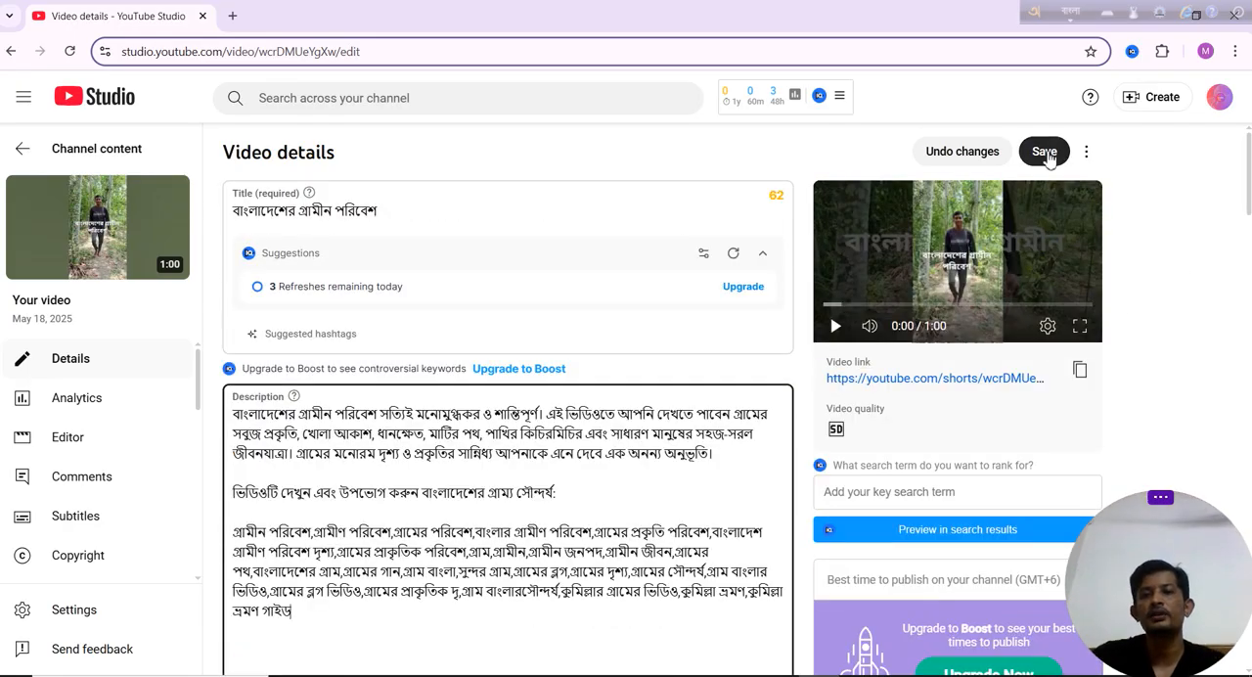
pyautogui.click(1044, 152)
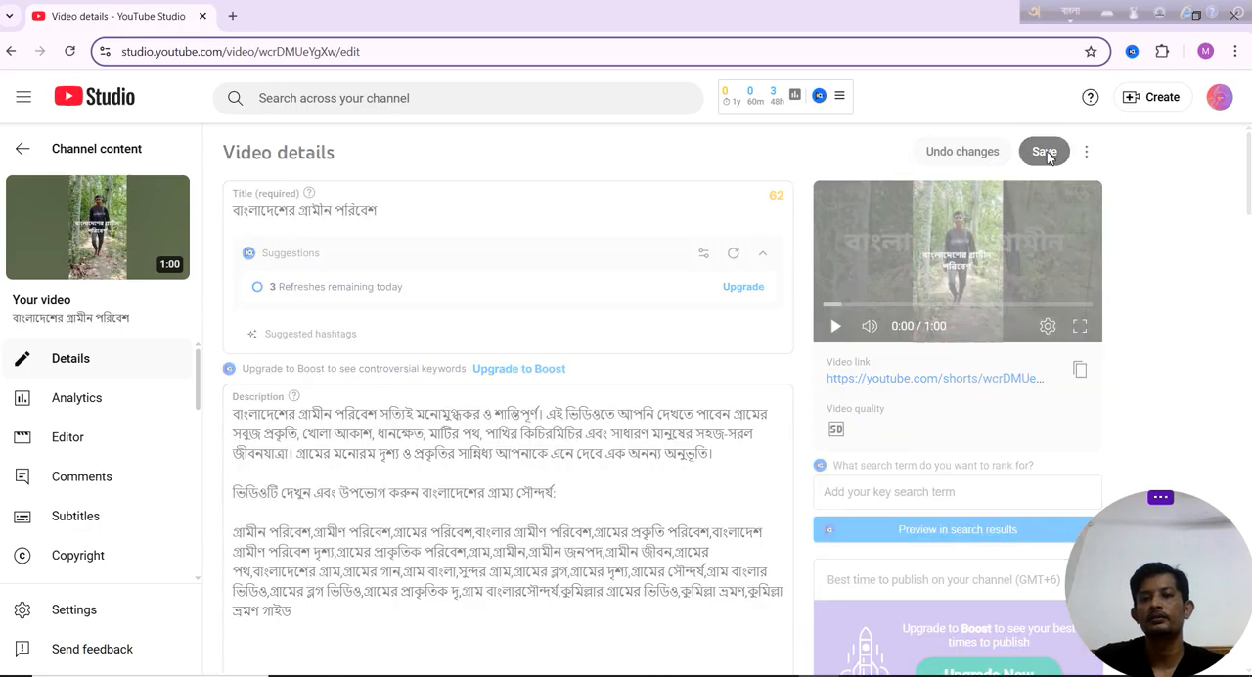